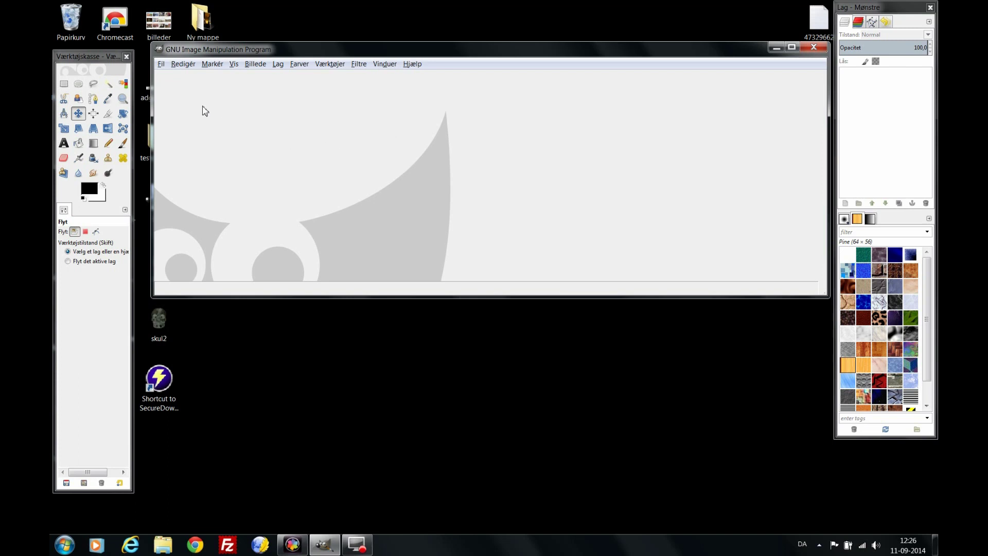
Create a new 800×700 image in GIMP
left_click(162, 65)
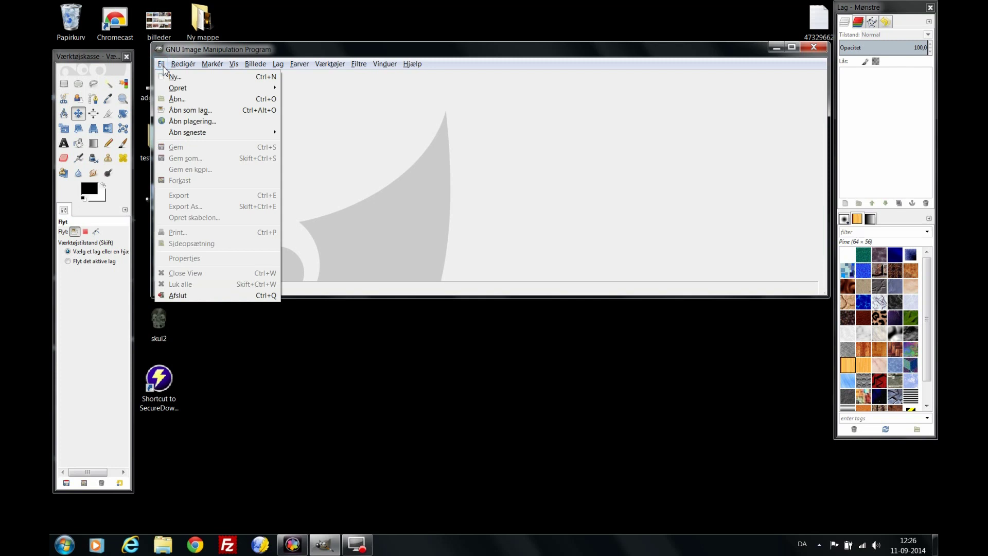
left_click(174, 77)
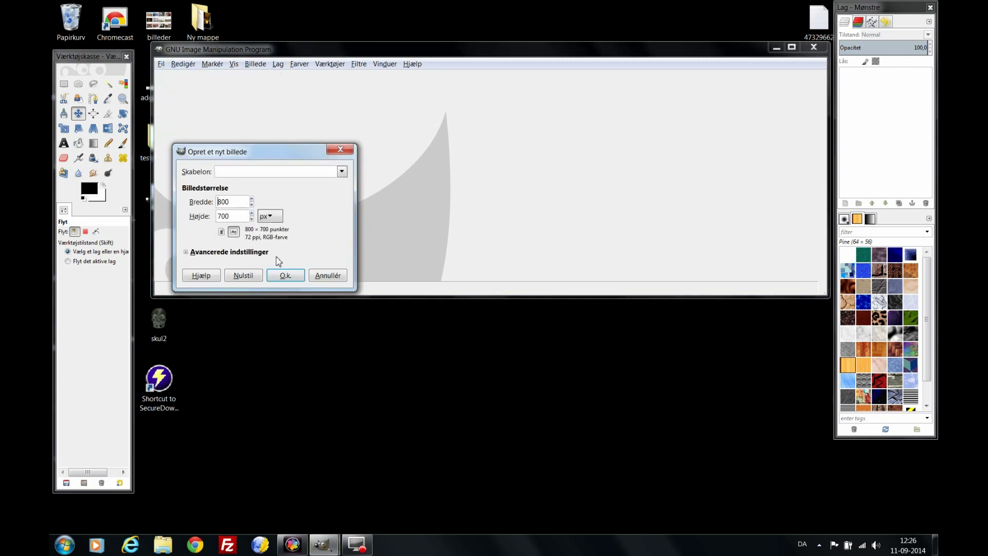
left_click(285, 276)
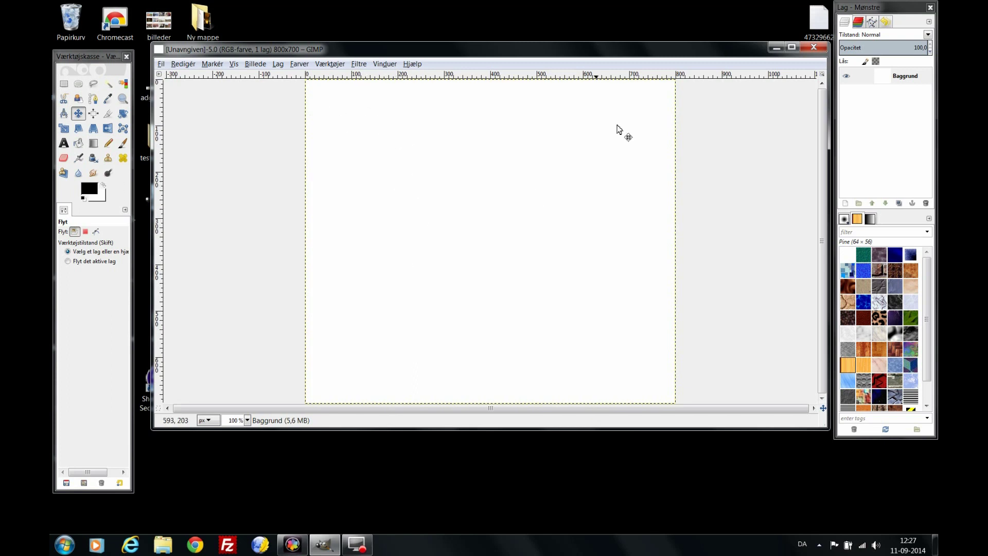
Add an alpha channel to Baggrund, add a transparent layer Lag, and delete Baggrund
right_click(890, 84)
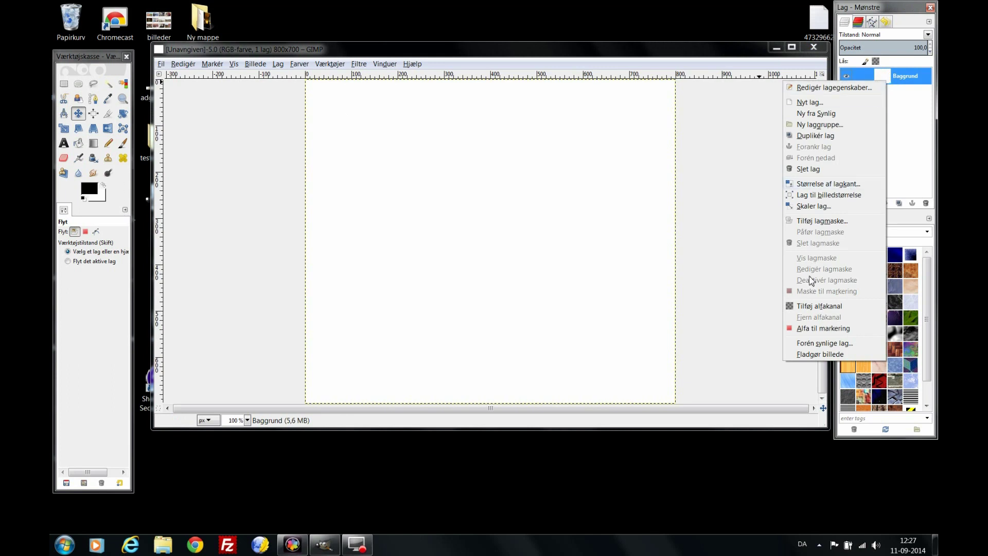
left_click(812, 307)
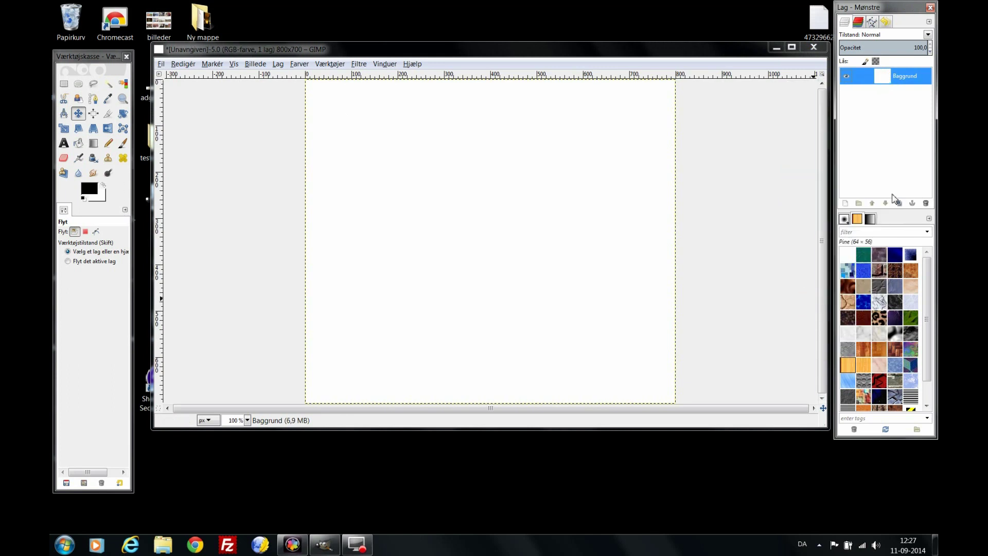
left_click(845, 203)
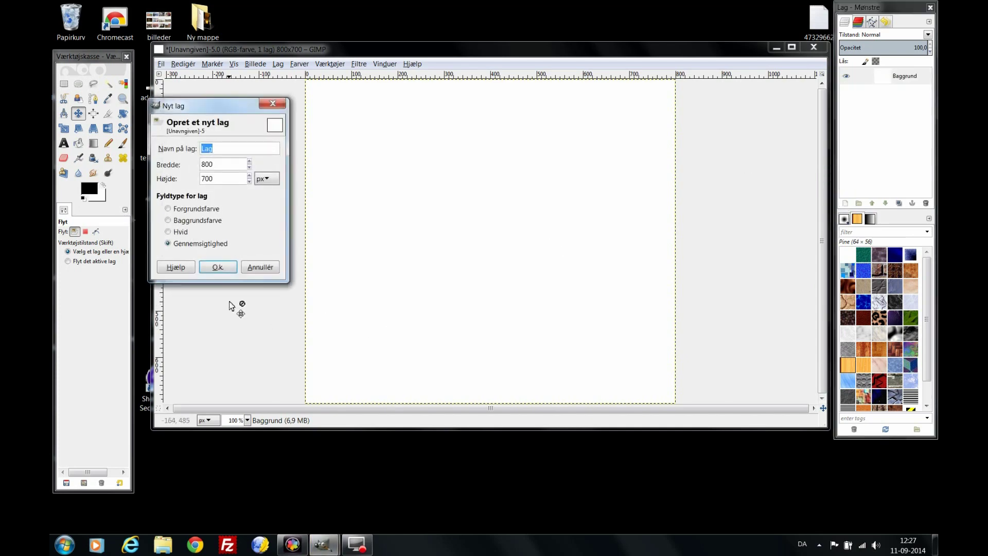
left_click(227, 273)
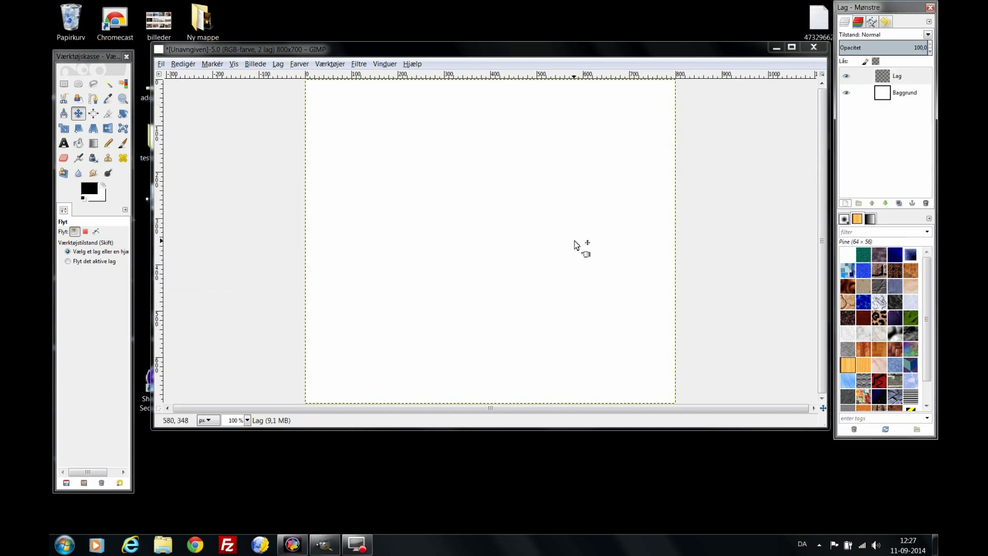
left_click(906, 93)
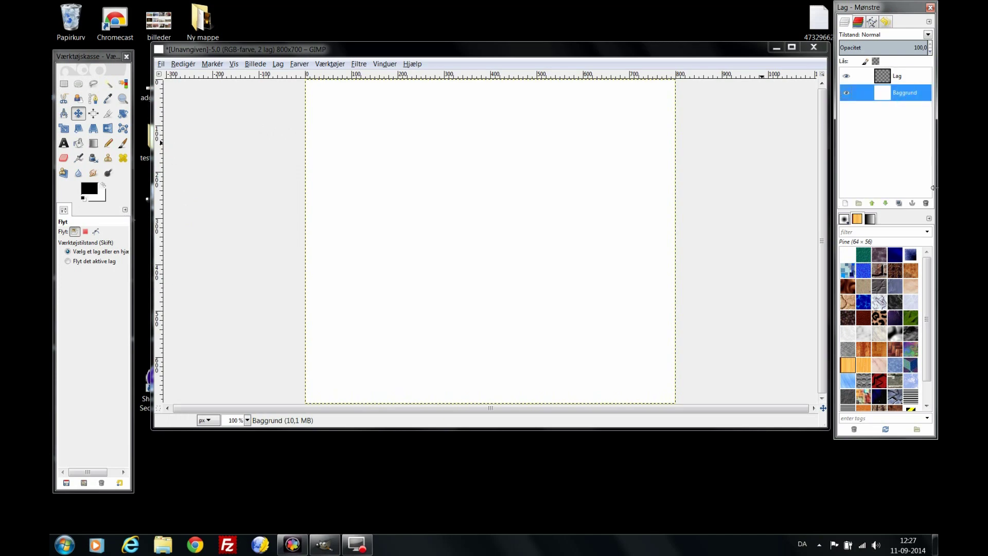
left_click(926, 204)
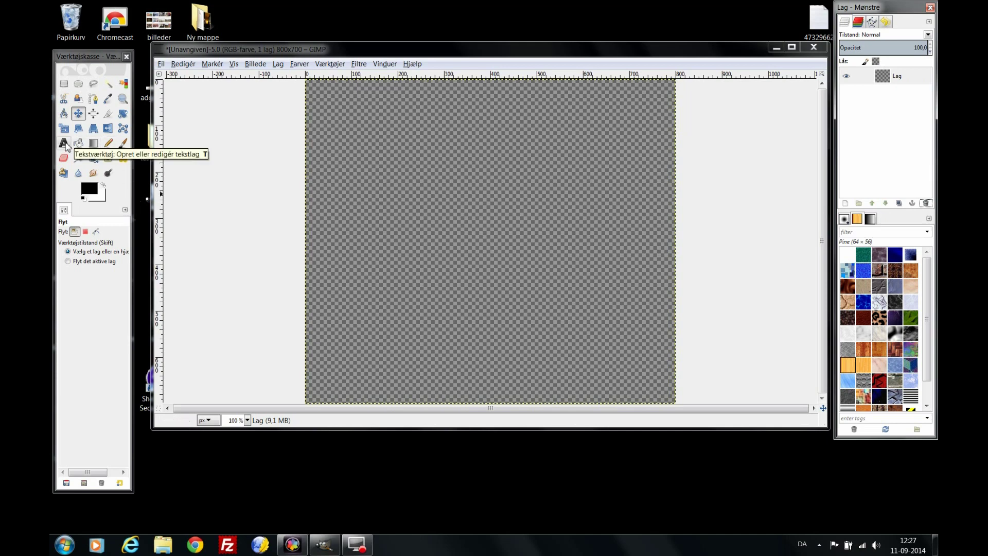
left_click(64, 143)
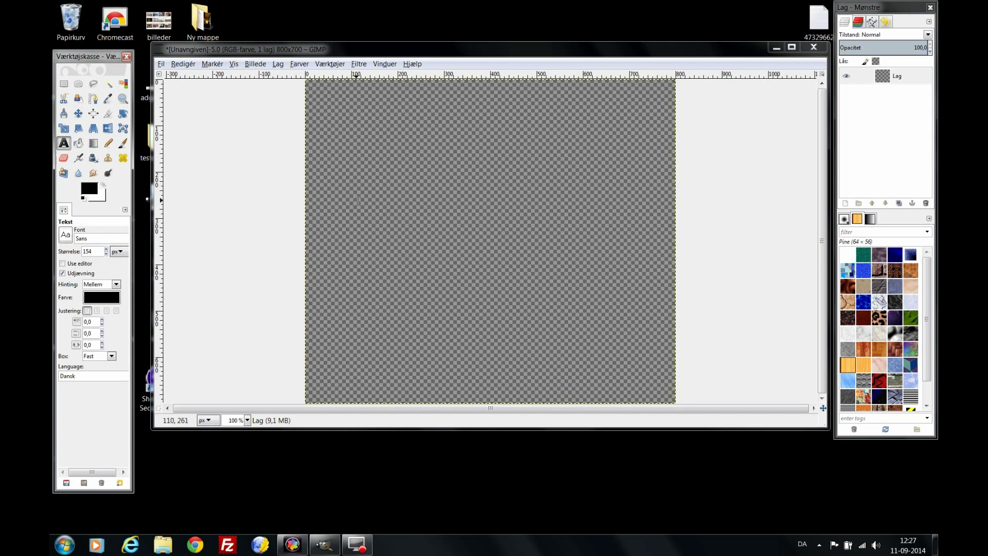
Write black 'MovieFX' in Sans at 154 px in an enlarged text box on the canvas
left_click(374, 202)
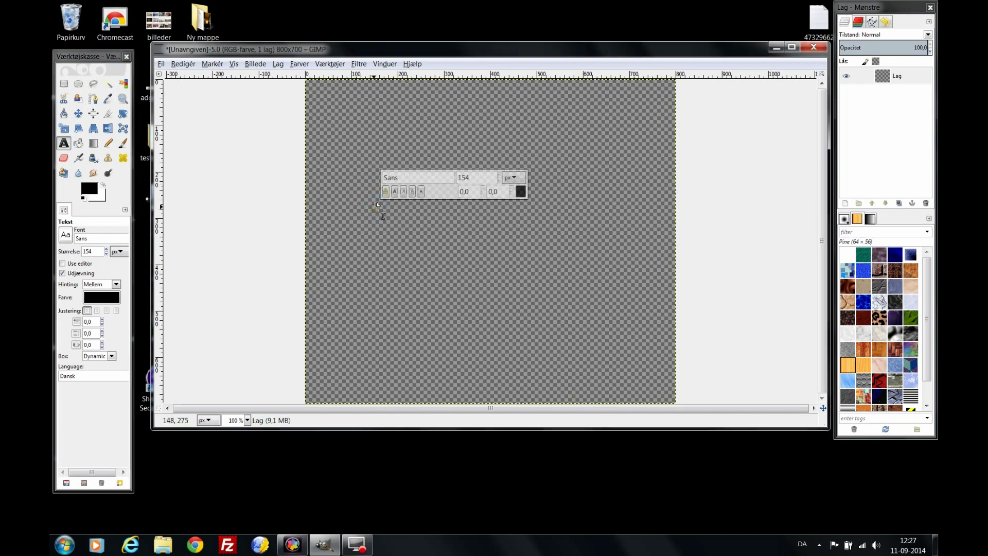
left_click_drag(379, 205, 643, 297)
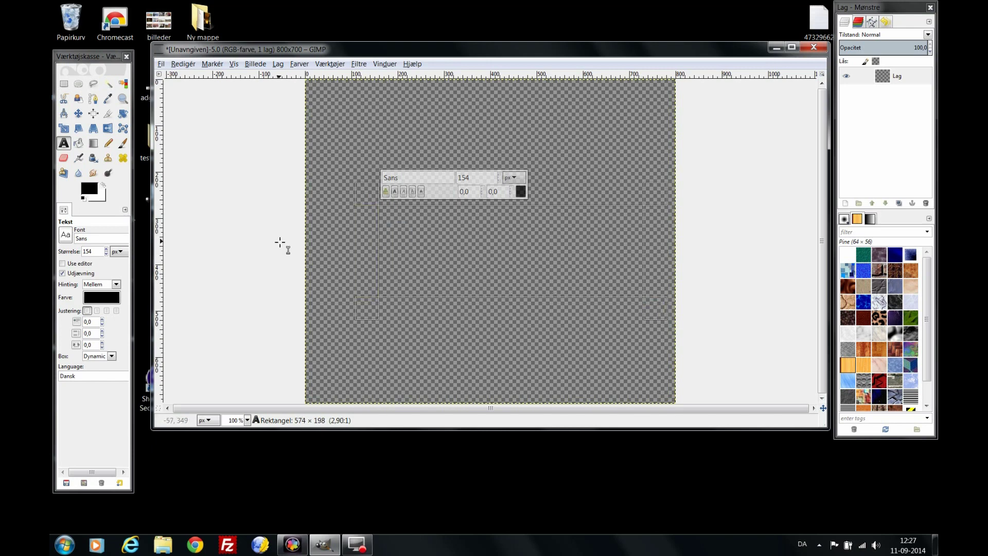
type("Mo")
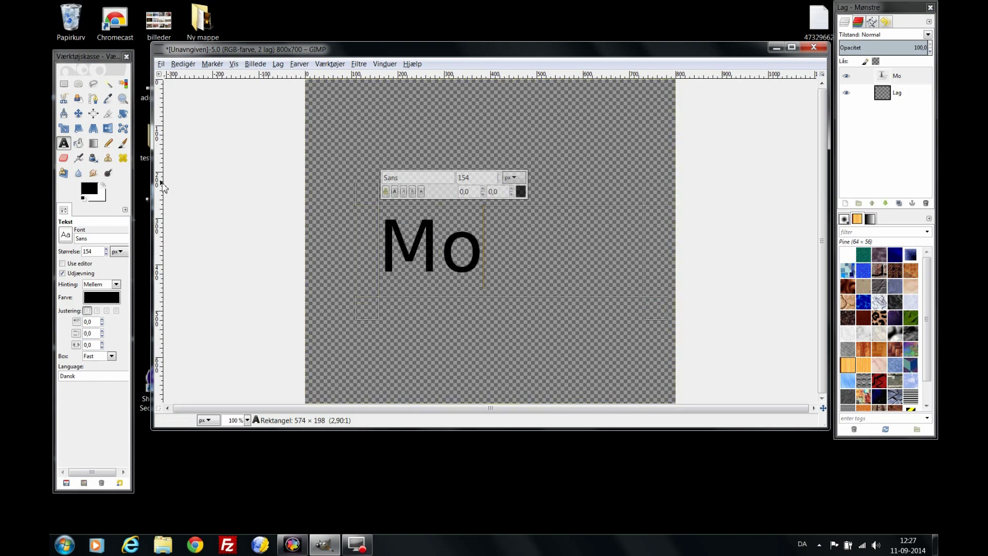
type("vie")
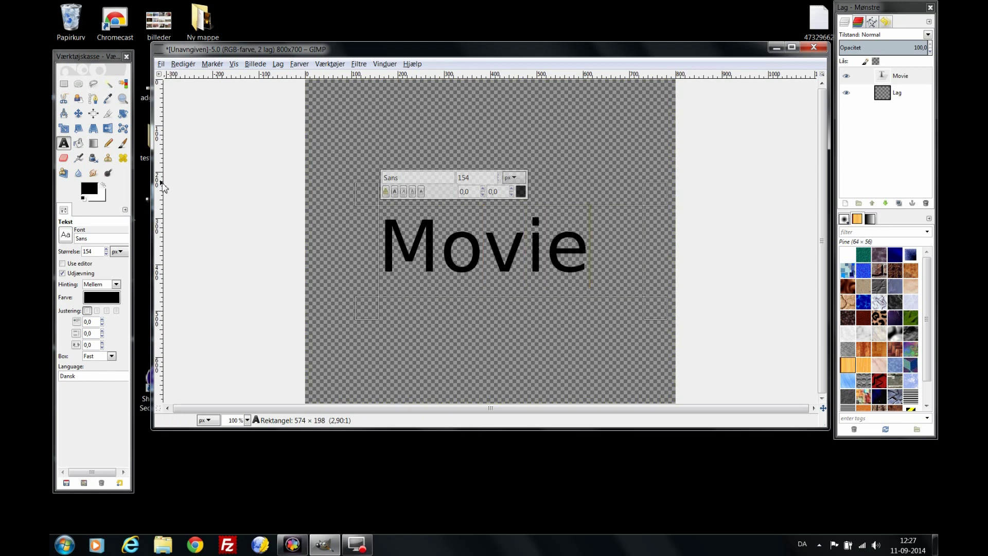
type("F")
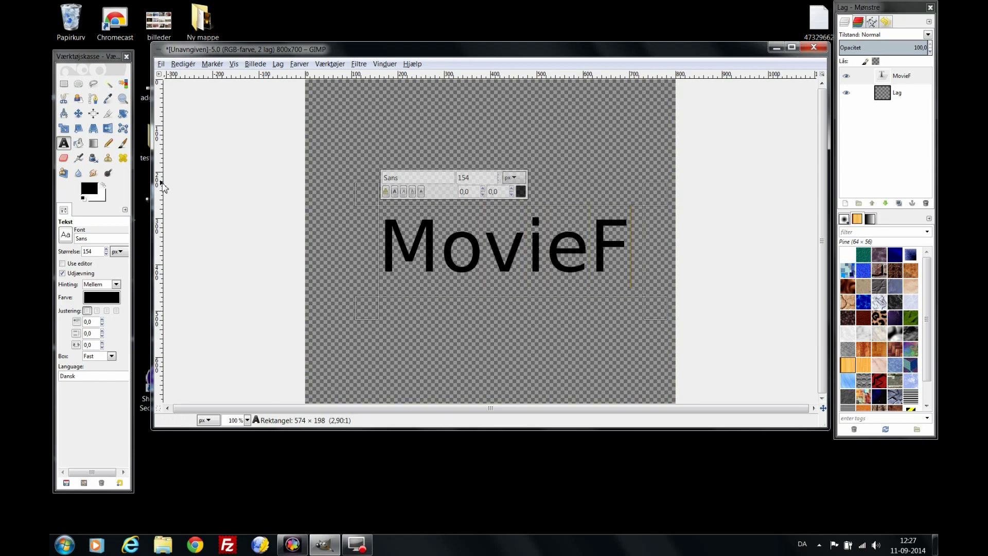
left_click_drag(358, 190, 325, 155)
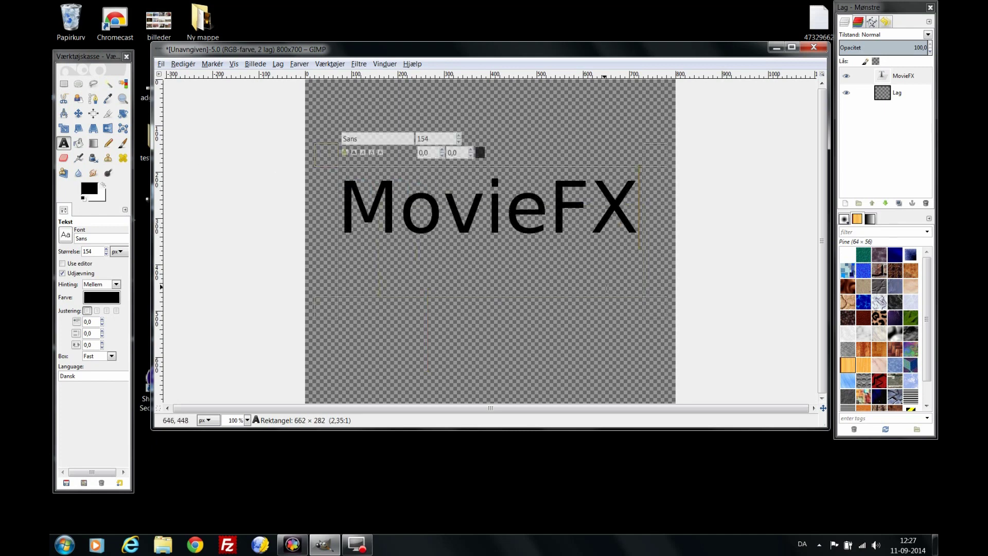
left_click_drag(663, 306, 687, 329)
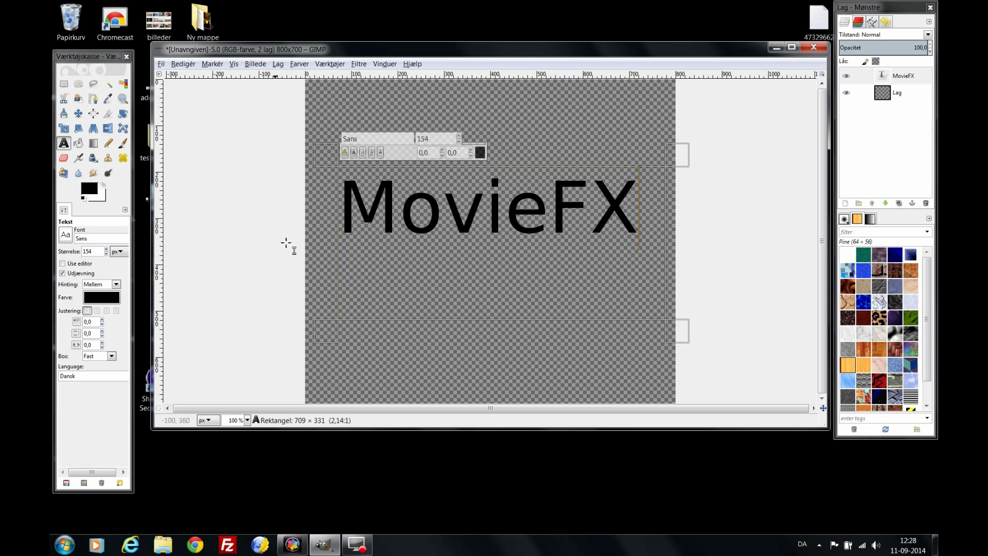
left_click_drag(340, 196, 663, 193)
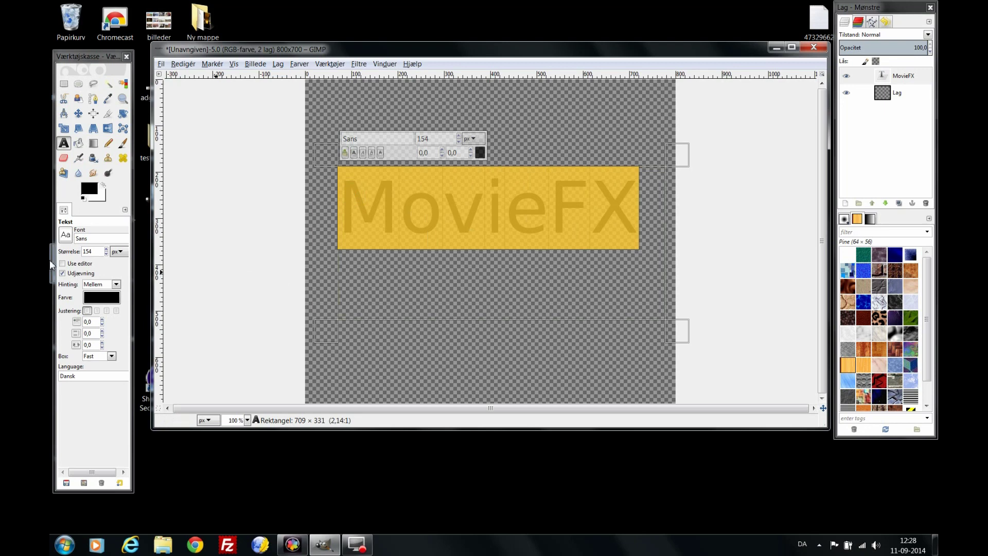
Keep the Sans font, finish the text, and open Filtre > Alfa til logo > Frosset
left_click(67, 236)
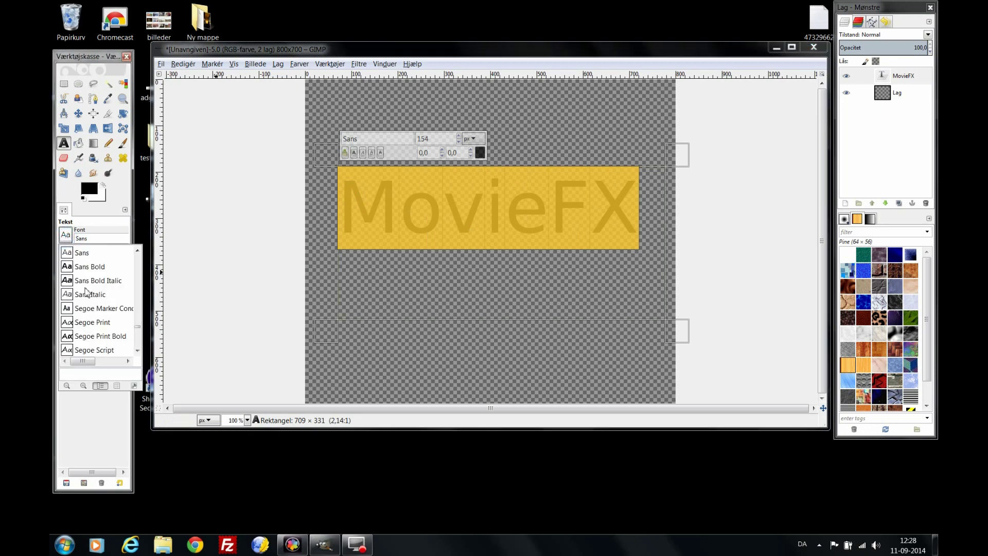
left_click(66, 236)
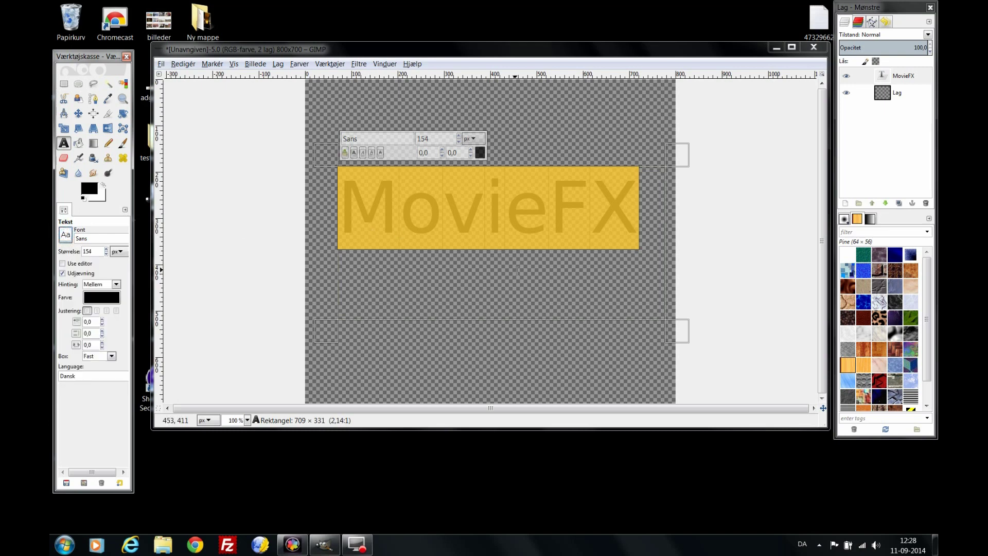
left_click(576, 167)
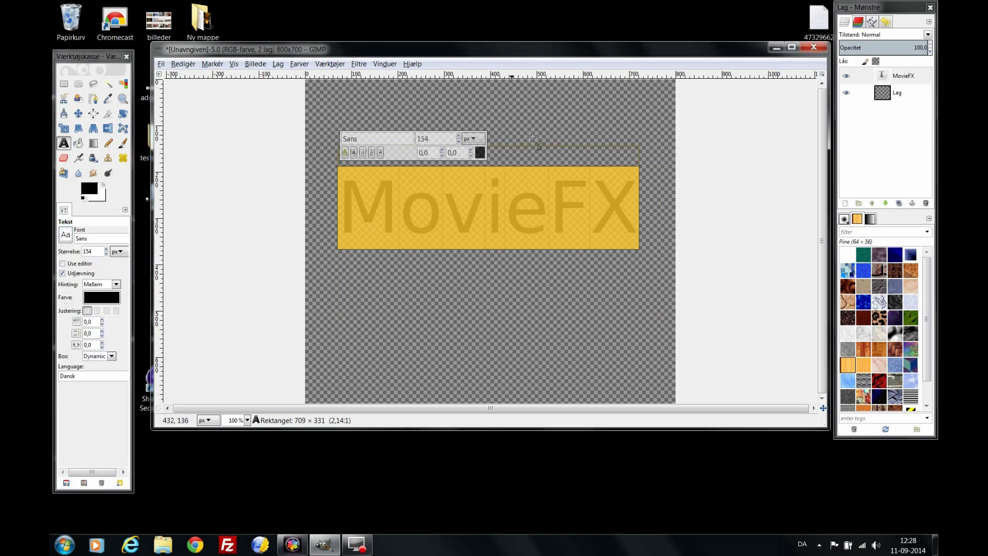
left_click(358, 63)
mouse_move(338, 68)
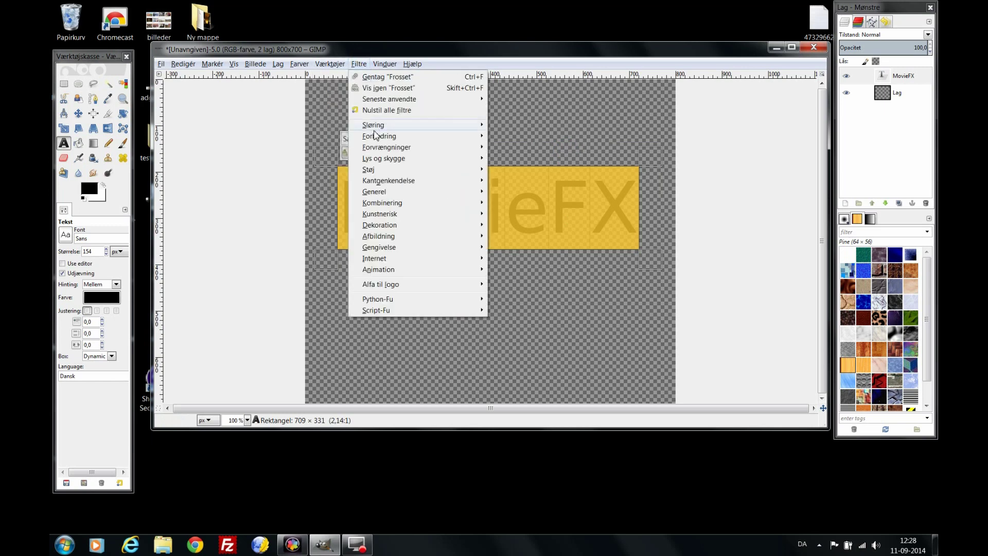
mouse_move(394, 289)
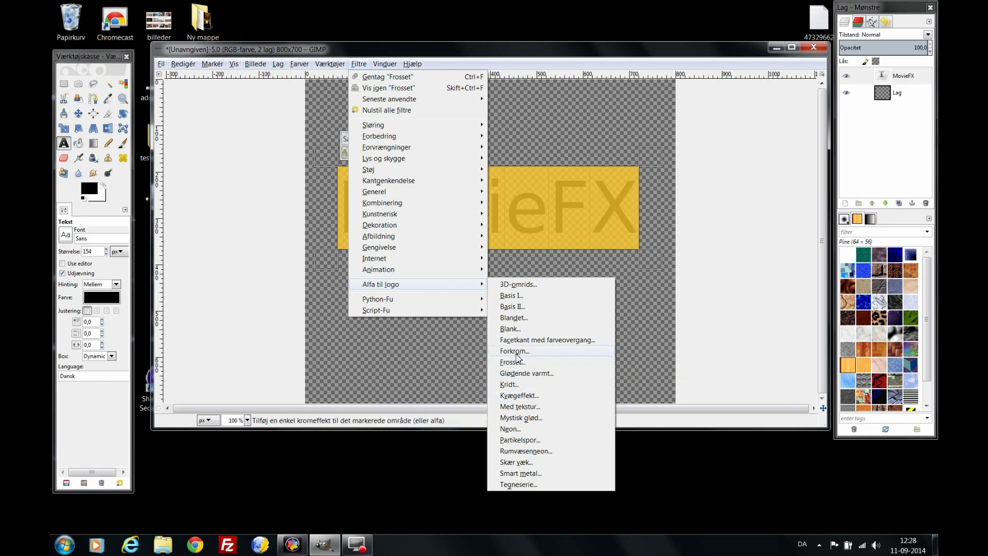
left_click(515, 367)
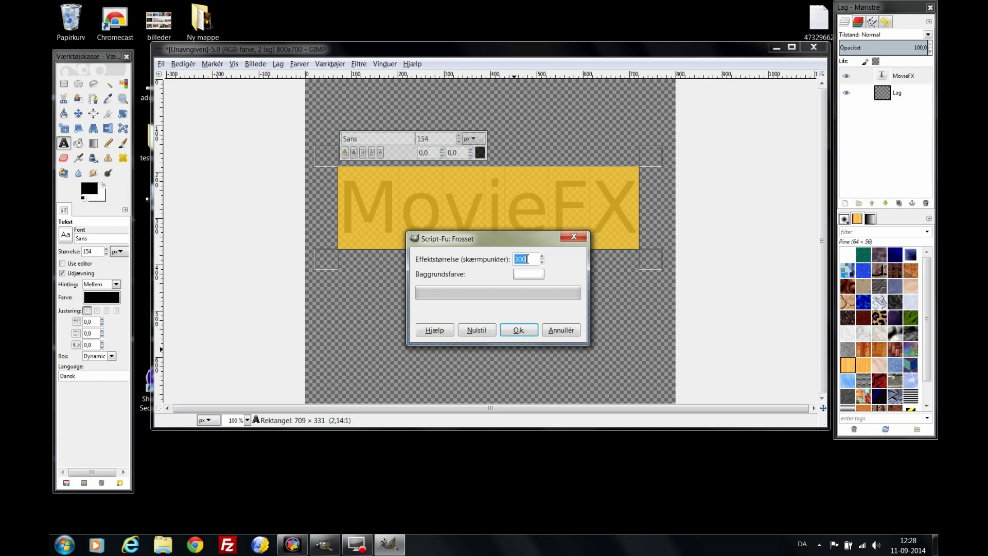
Apply the Frosset effect to MovieFX and delete the white Background layer
left_click(519, 331)
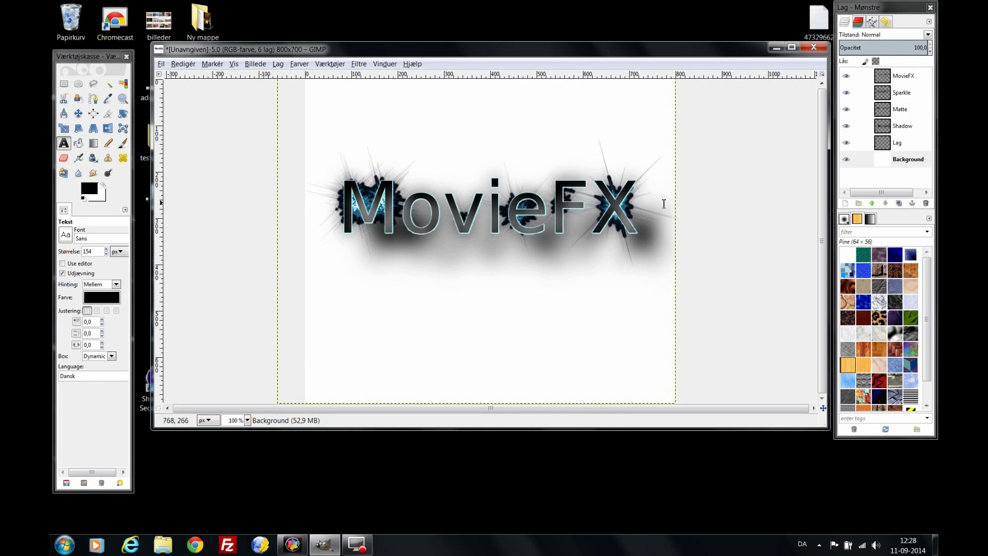
left_click(894, 163)
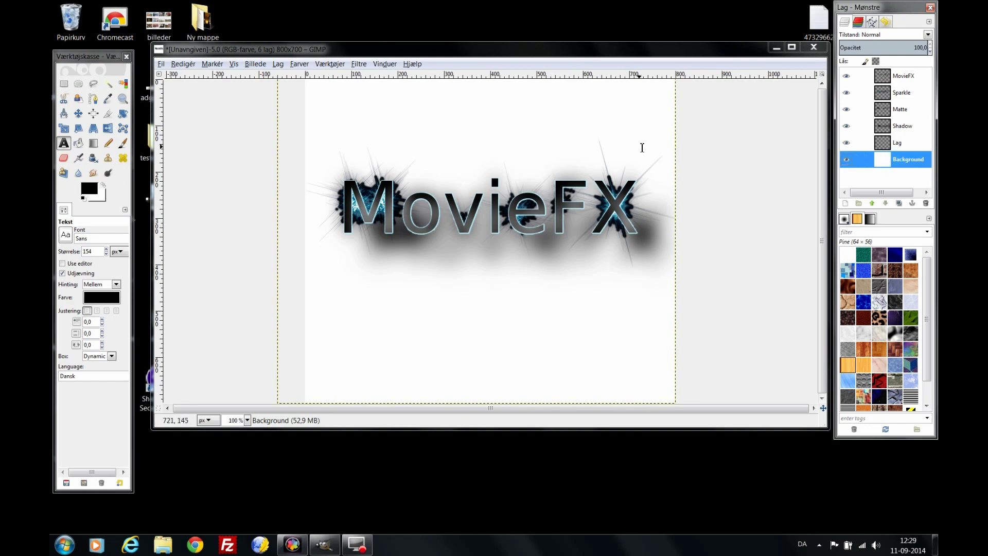
left_click(926, 203)
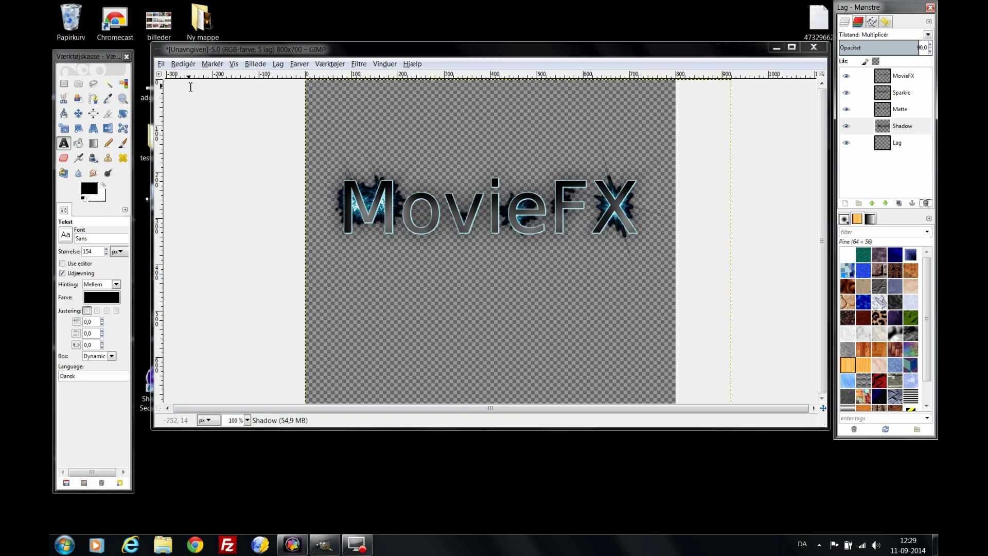
left_click(161, 64)
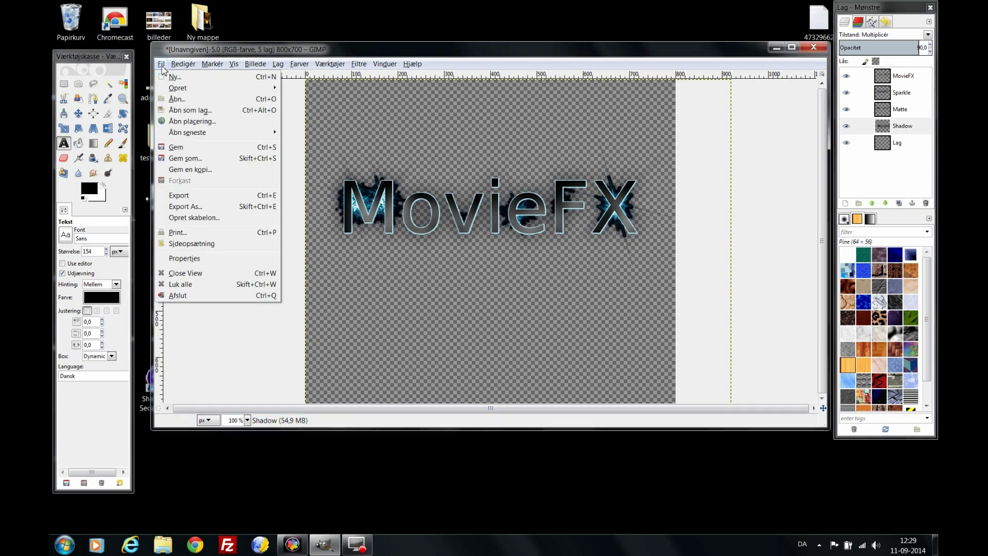
Export the logo as froset.png with the default PNG options
left_click(192, 207)
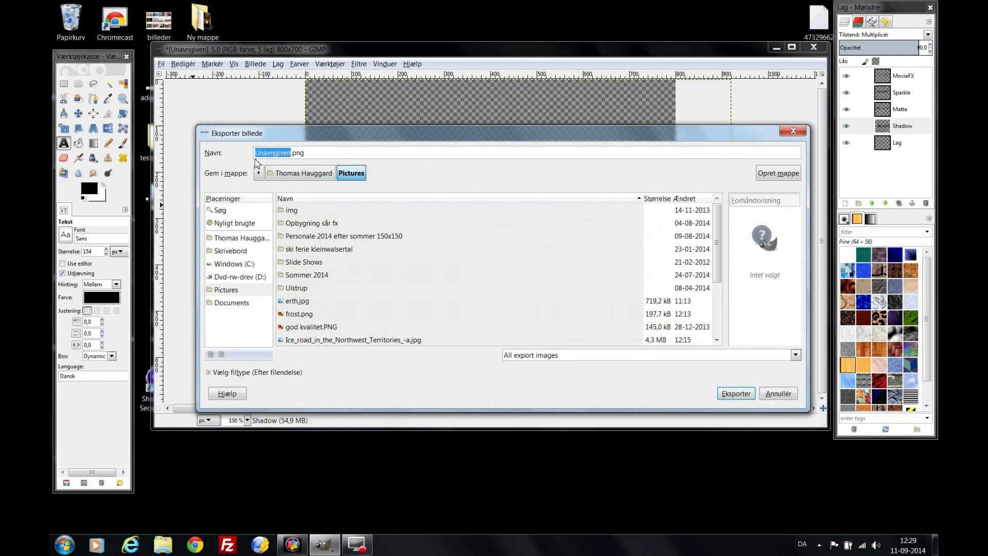
type("fro")
type("set")
left_click(746, 394)
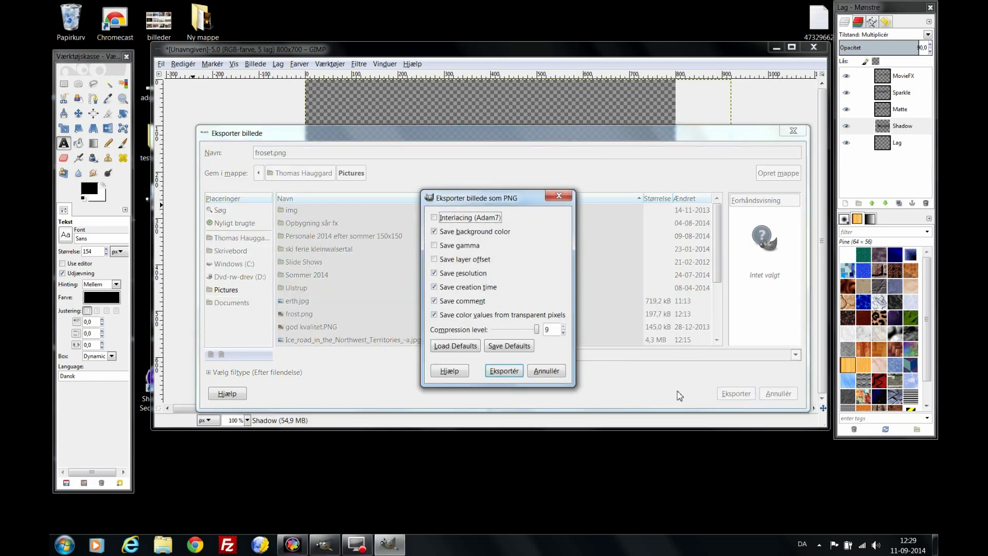
left_click(504, 370)
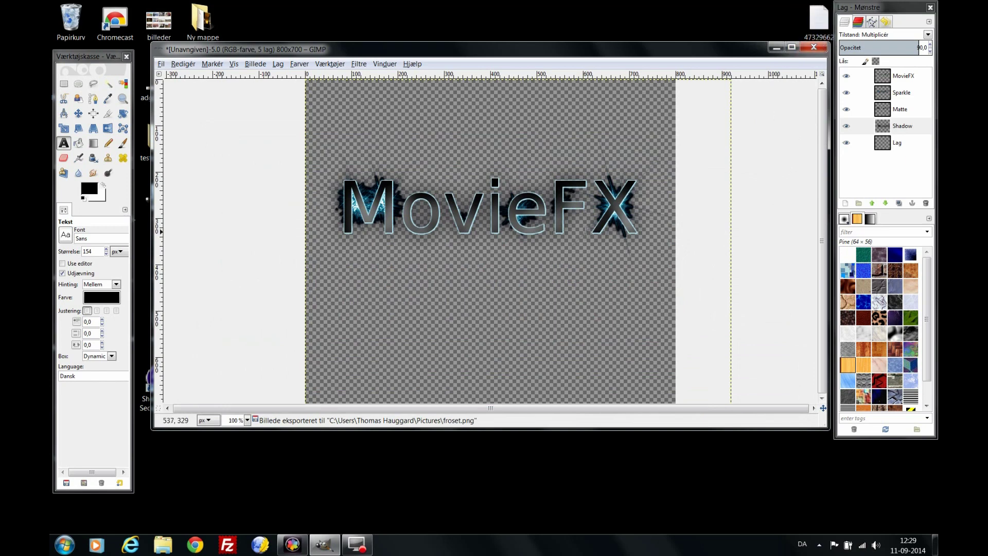
Close the image discarding changes, quit GIMP and return to Pinnacle Studio
left_click(812, 48)
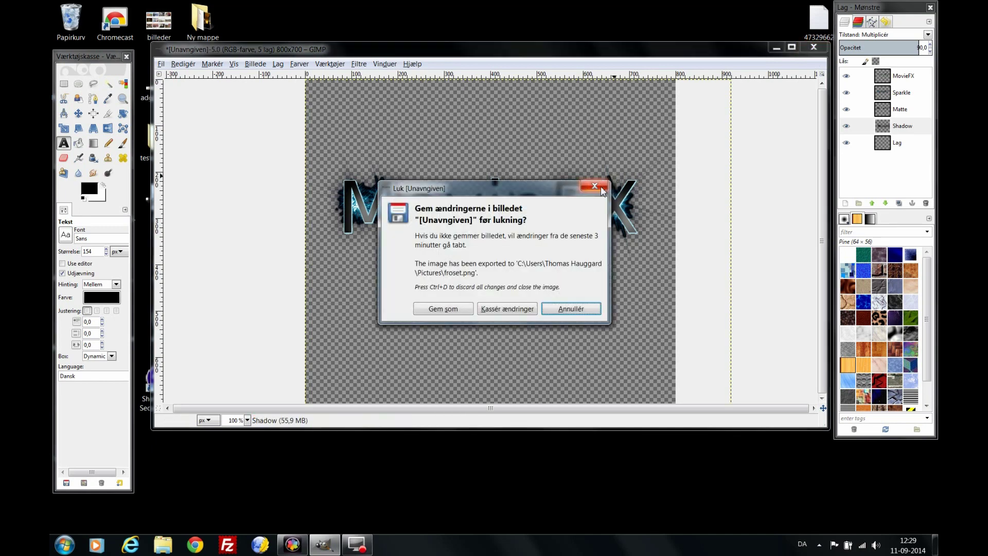
left_click(529, 312)
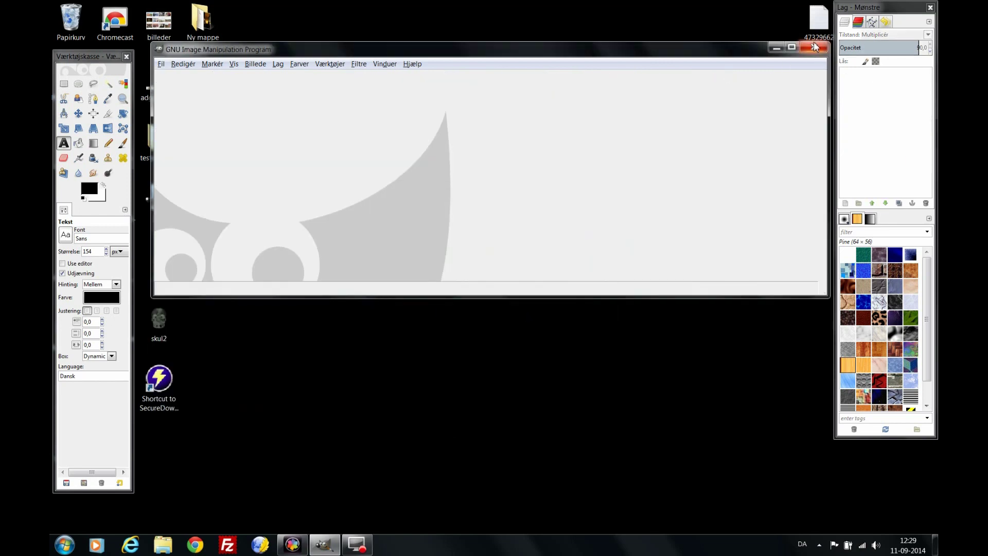
left_click(813, 47)
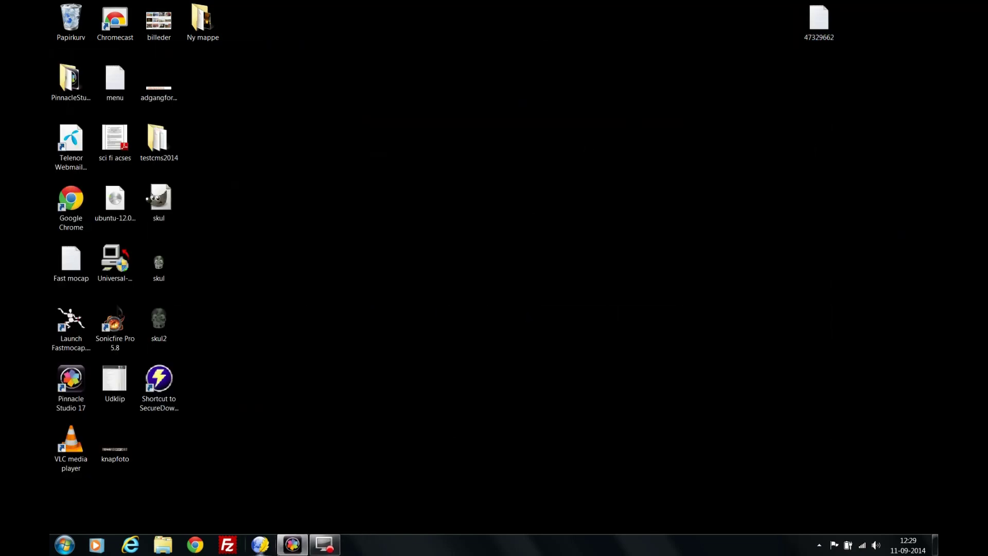
left_click(292, 544)
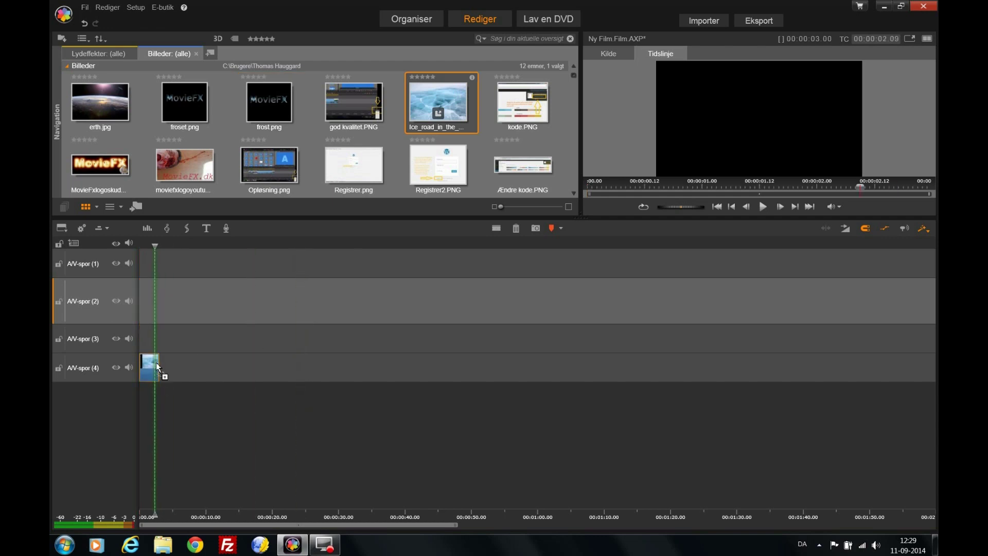
Place the ice road photo at the start of AV-spor 3 with a 10-second duration
left_click_drag(358, 235, 157, 351)
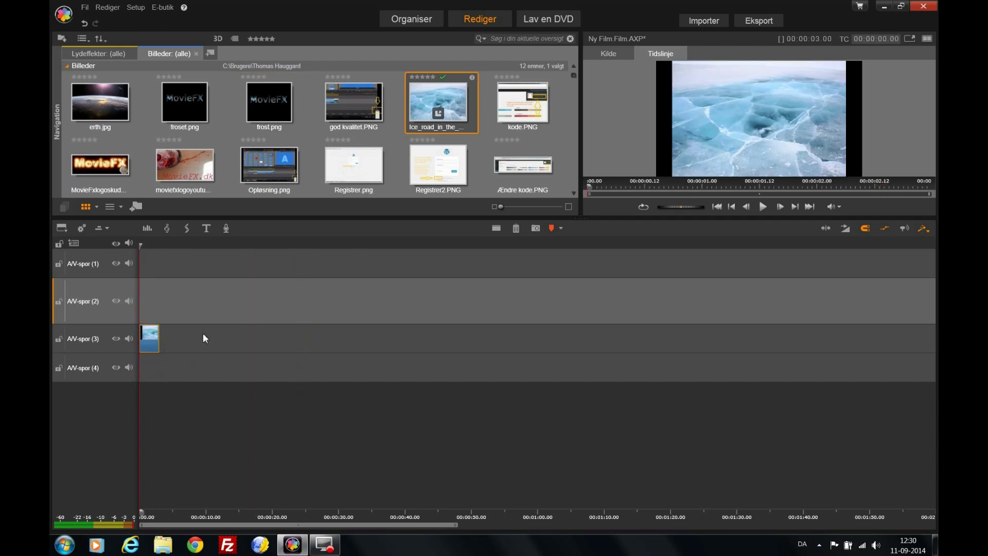
right_click(149, 340)
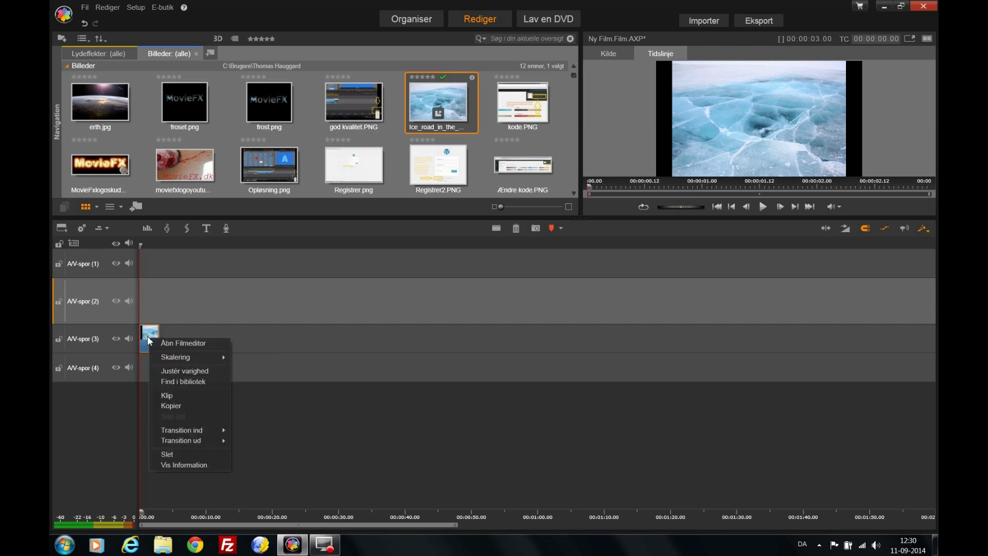
left_click(174, 371)
left_click(198, 370)
type("10 00")
left_click(166, 400)
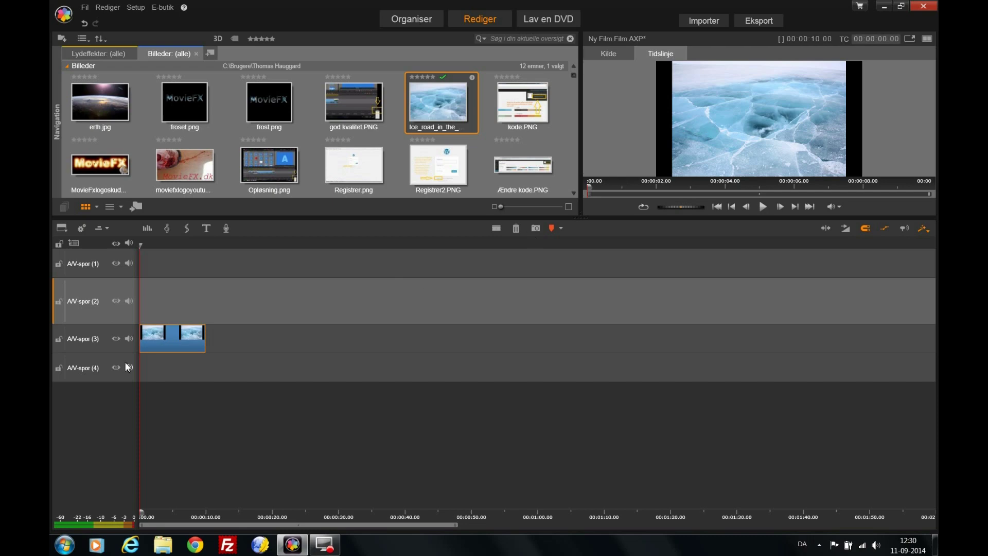
right_click(170, 344)
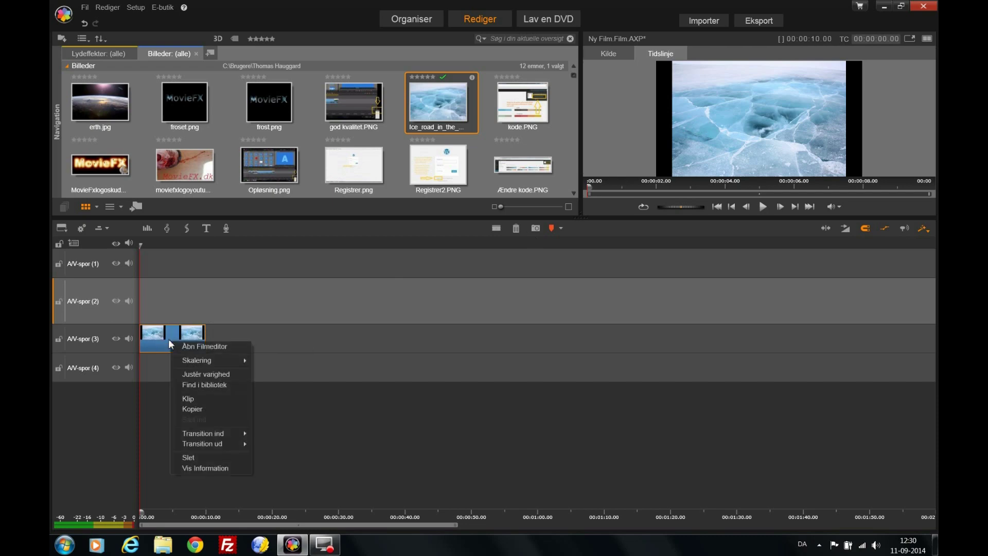
Add the 2D redigering effect to the ice clip with outer border width and height 0
left_click(187, 346)
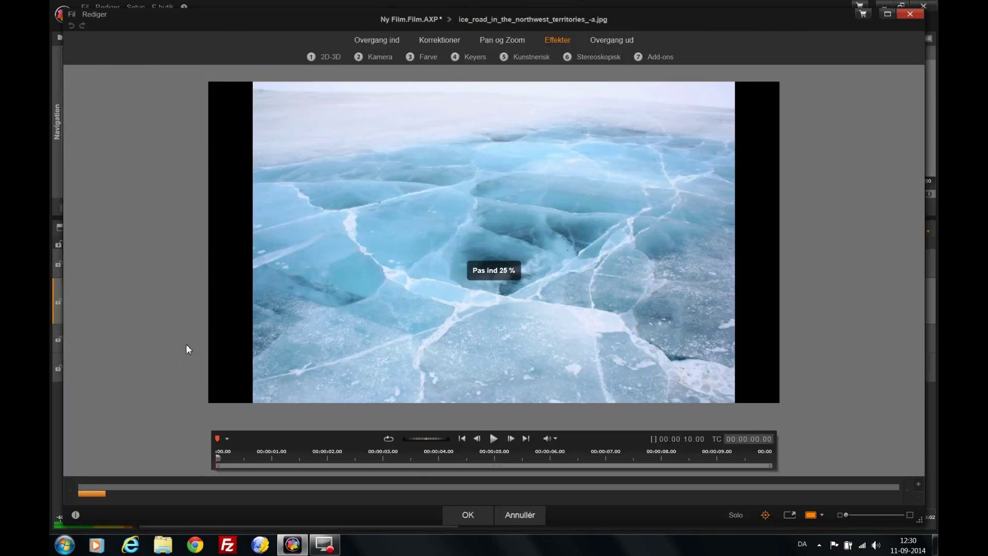
left_click(334, 57)
left_click(281, 97)
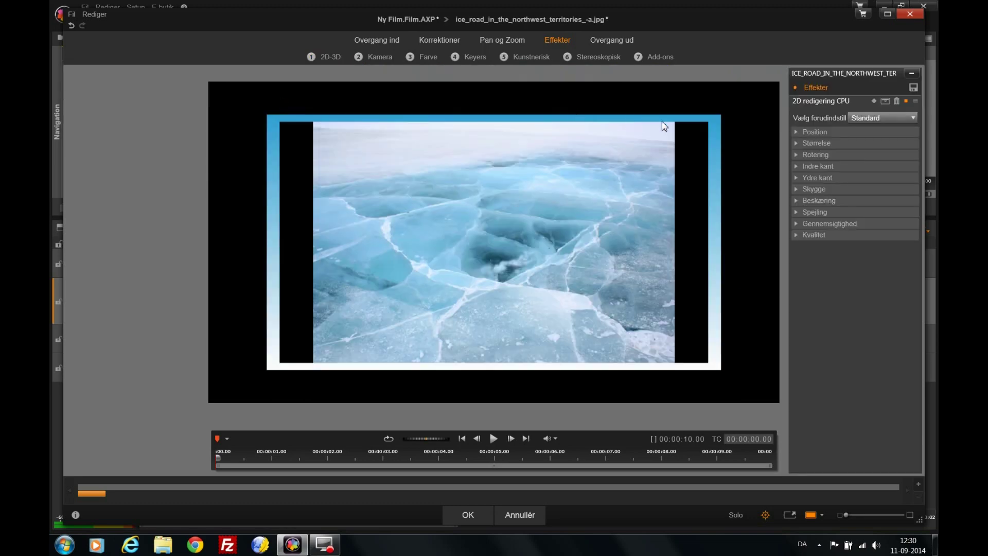
left_click(797, 178)
left_click_drag(875, 190, 809, 201)
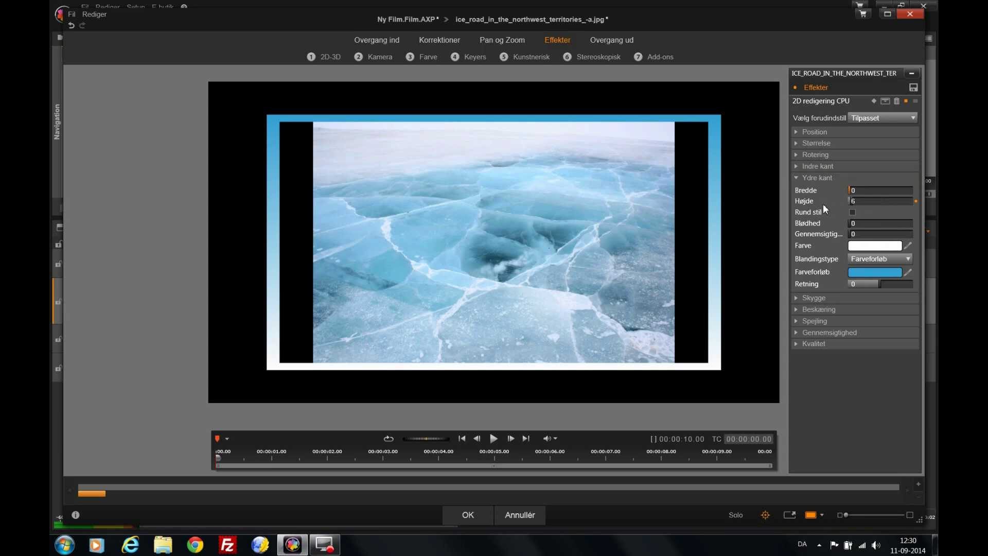
left_click_drag(852, 201, 838, 203)
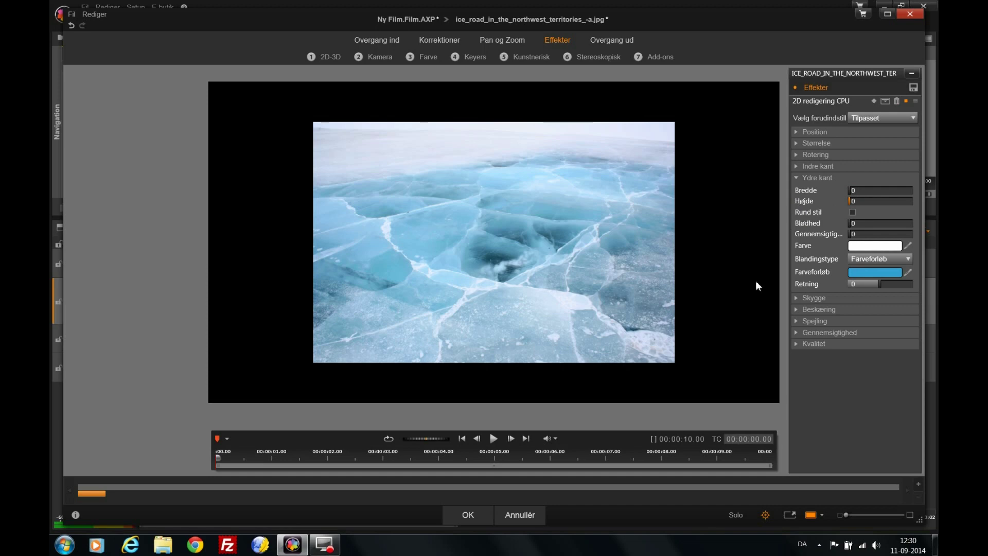
left_click(469, 515)
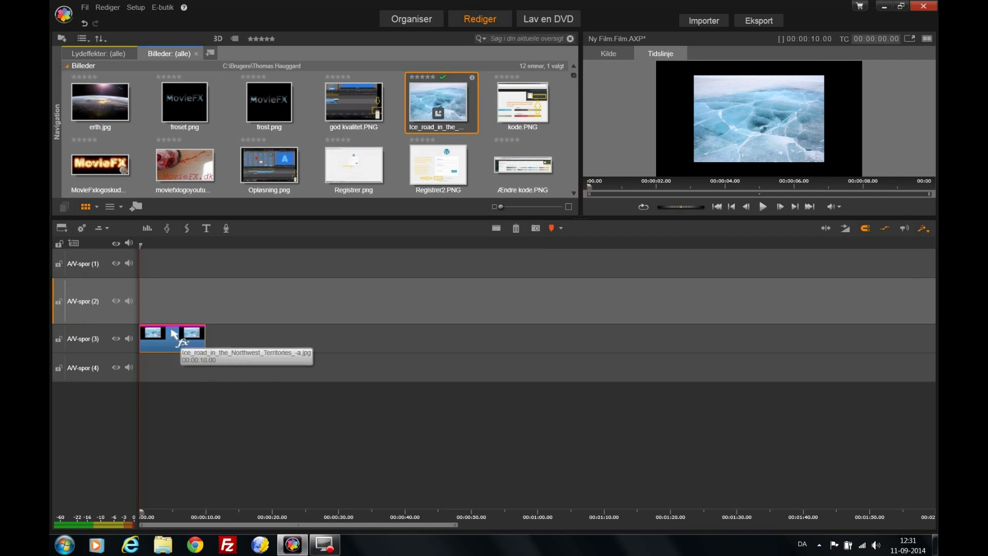
Scale the ice clip's 2D effect size to 180.852 so the photo fills the frame
right_click(172, 331)
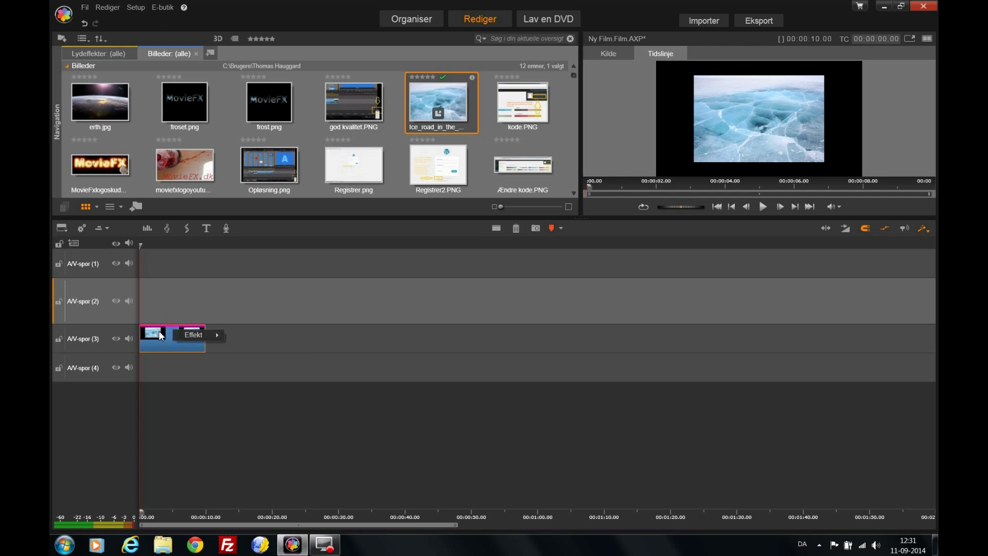
right_click(161, 334)
left_click(171, 339)
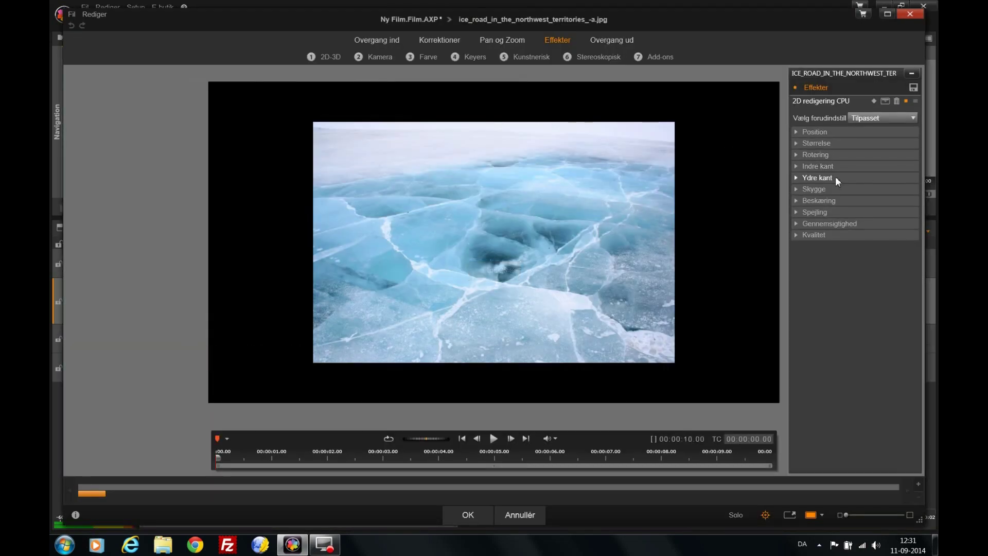
left_click(797, 143)
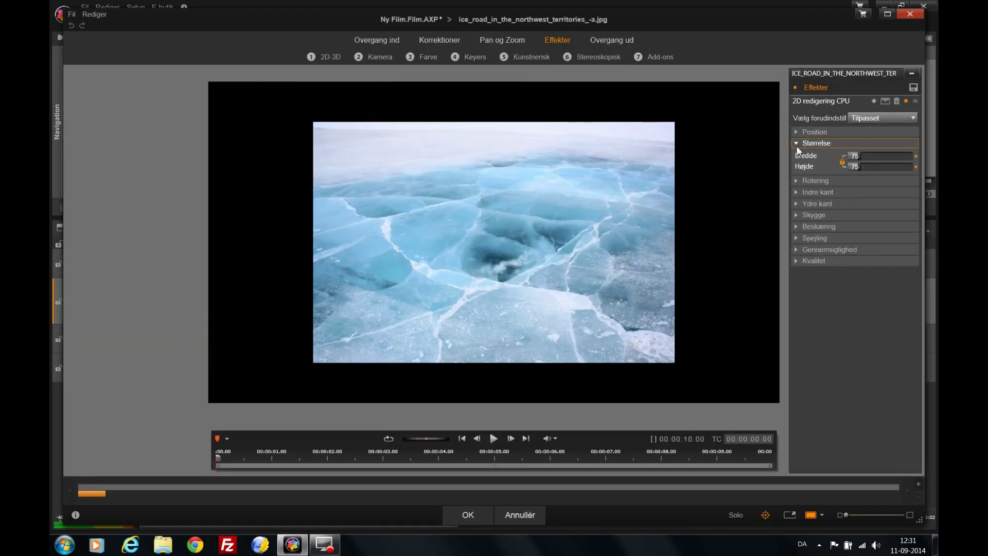
left_click_drag(864, 155, 900, 157)
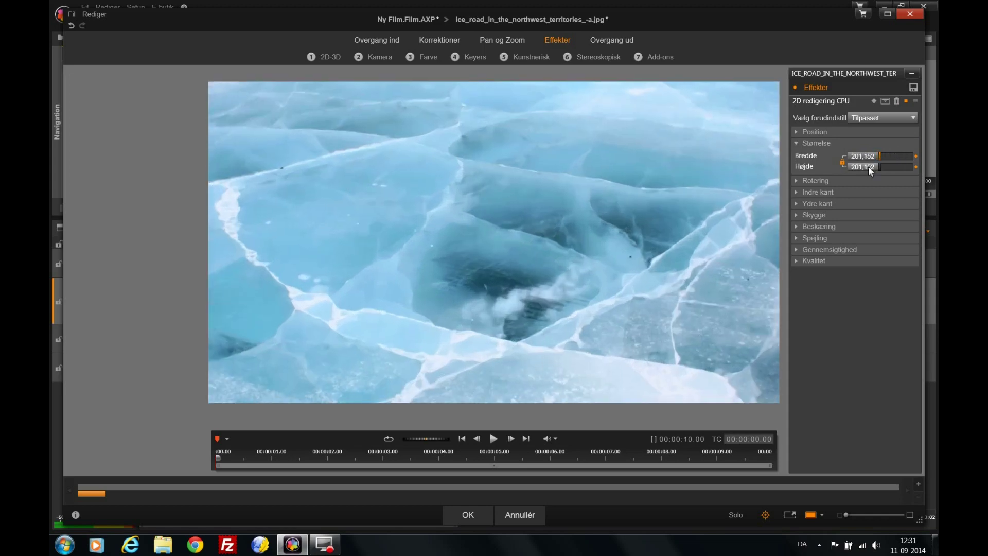
left_click_drag(885, 154, 879, 155)
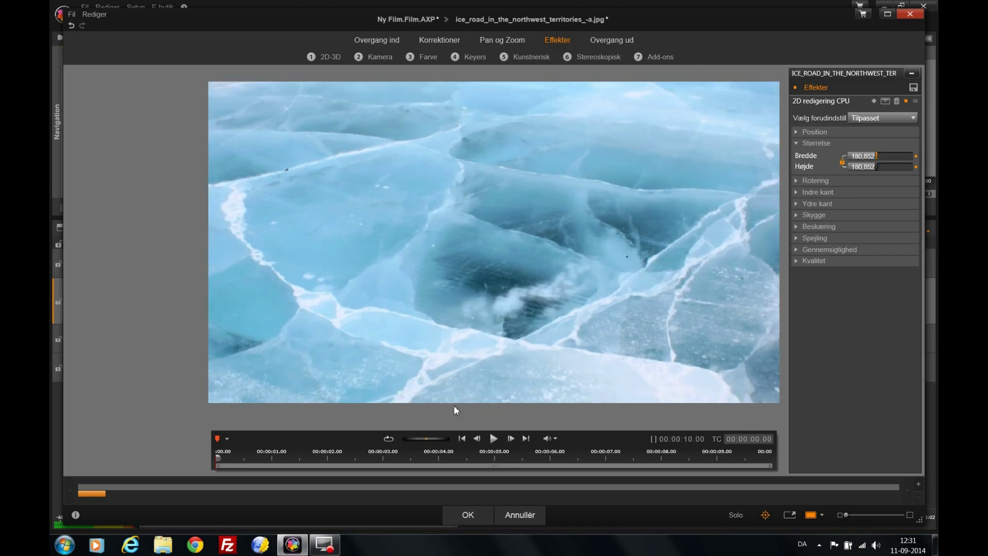
left_click(468, 514)
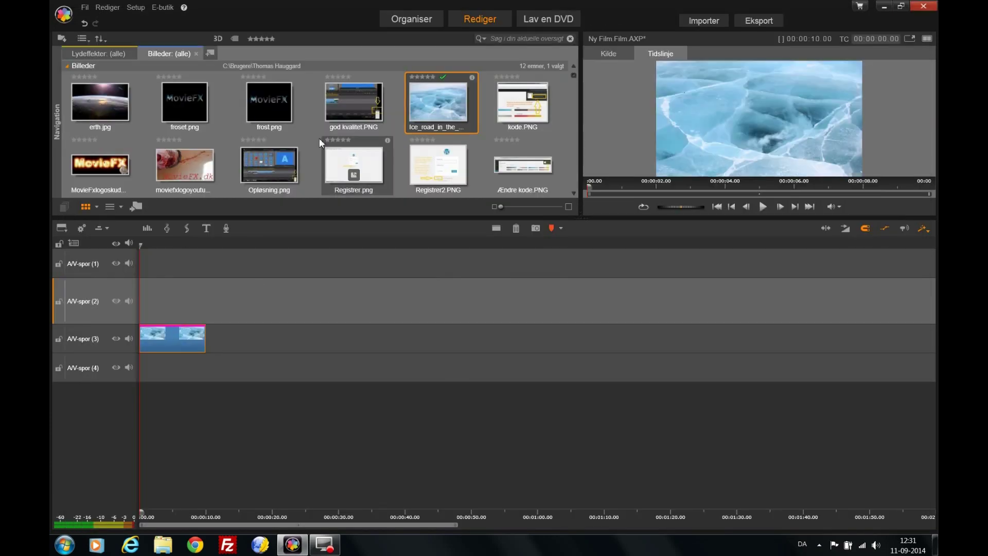
Place frost.png at the start of AV-spor 2 as a 10-second clip over the ice photo
left_click_drag(252, 94, 147, 313)
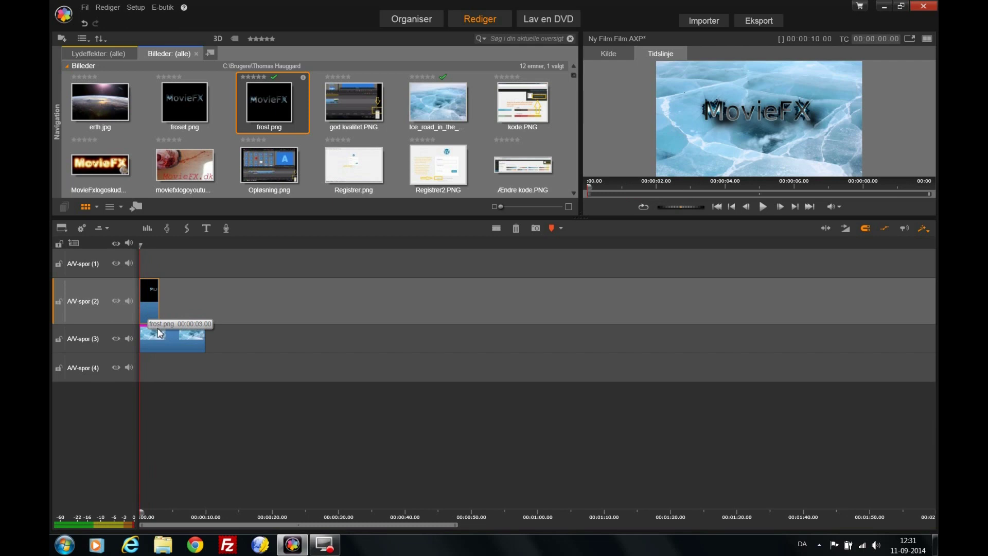
right_click(144, 299)
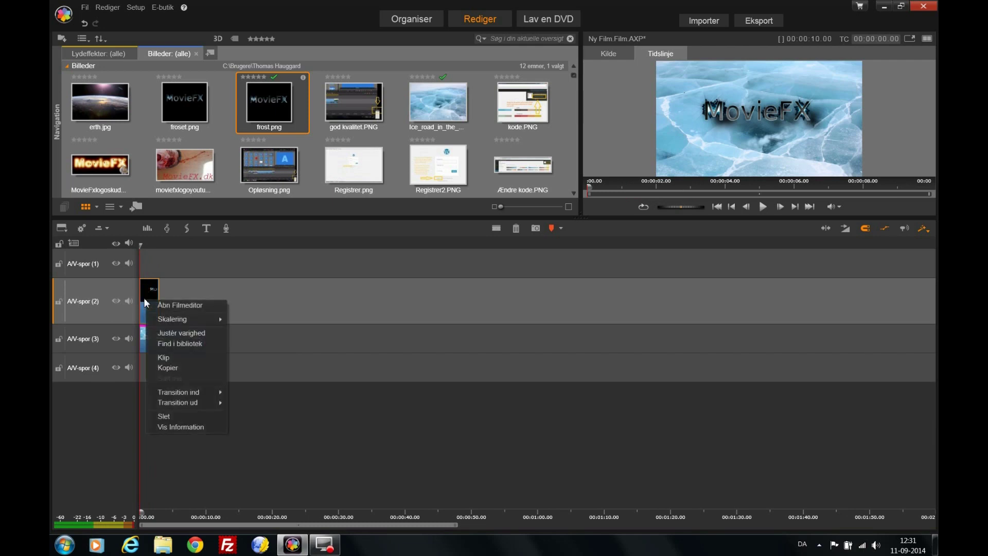
mouse_move(162, 320)
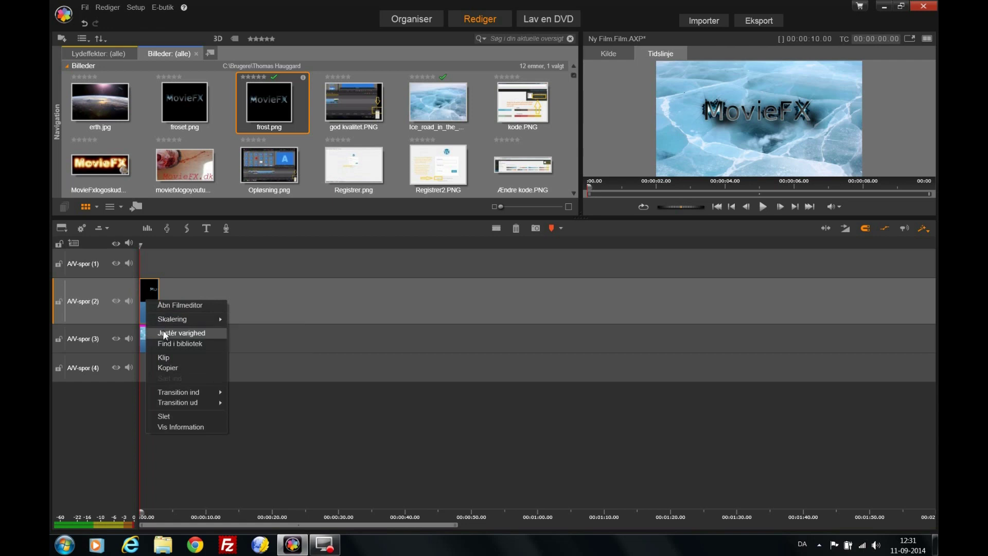
left_click(164, 332)
left_click(181, 330)
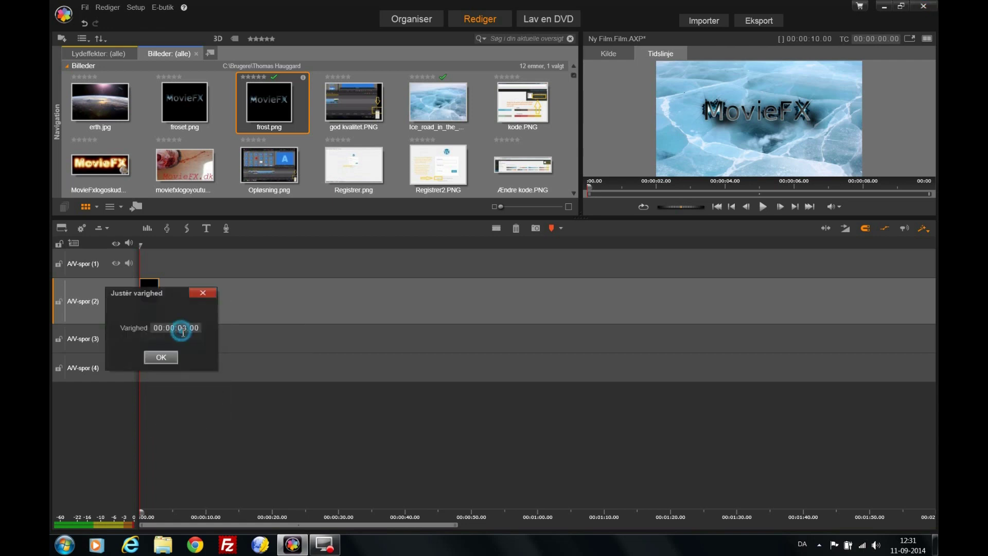
type("10")
left_click(172, 355)
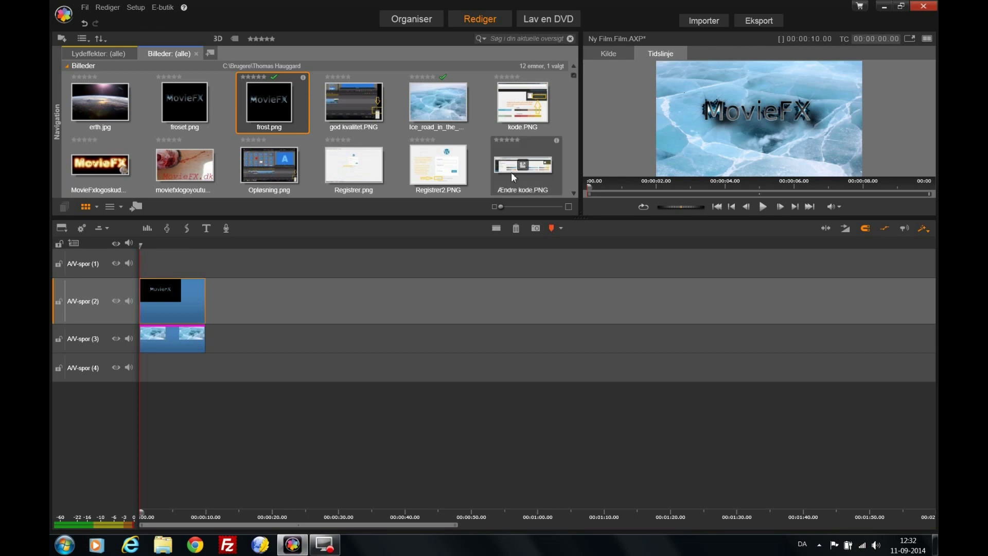
Open the frost.png logo clip from AV-spor 2 in the Filmeditor
right_click(182, 301)
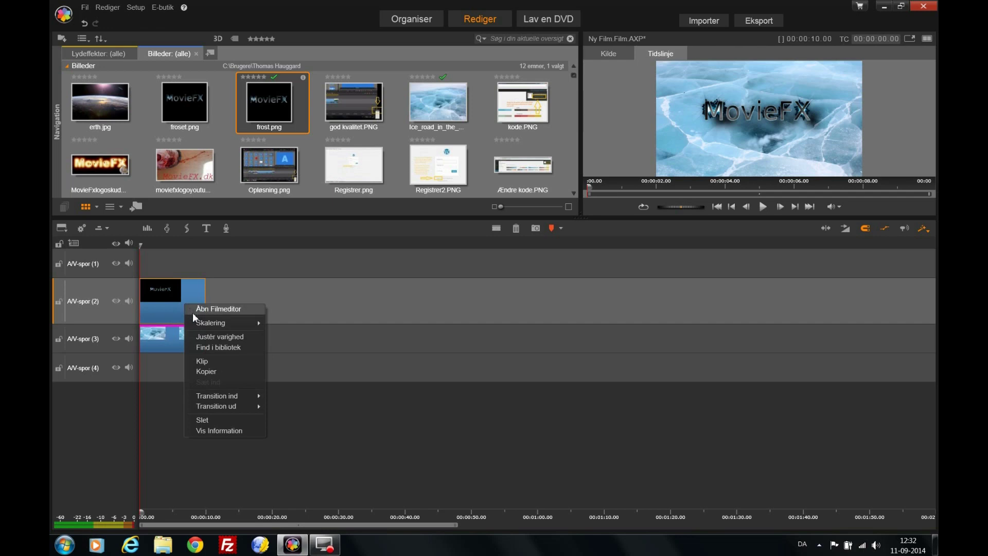
mouse_move(201, 323)
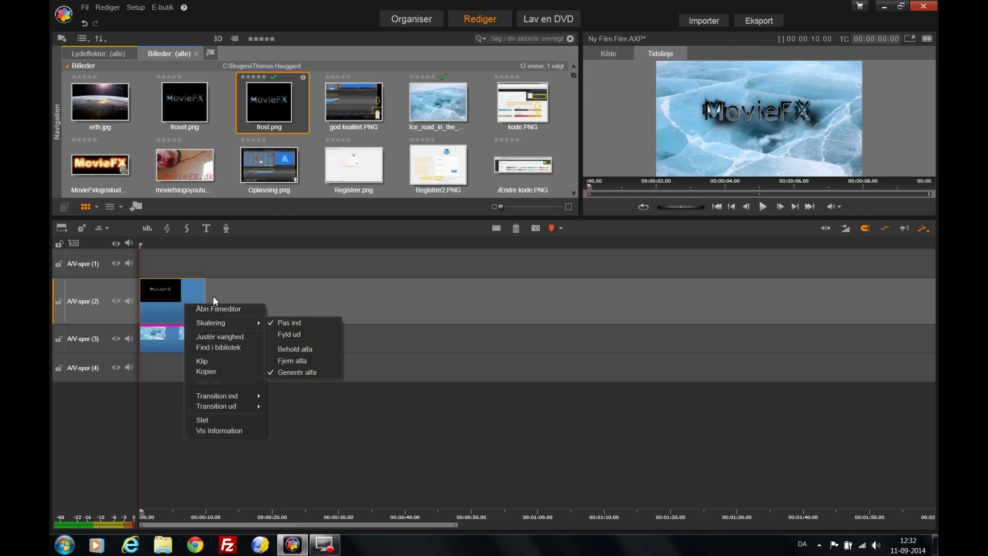
left_click(214, 308)
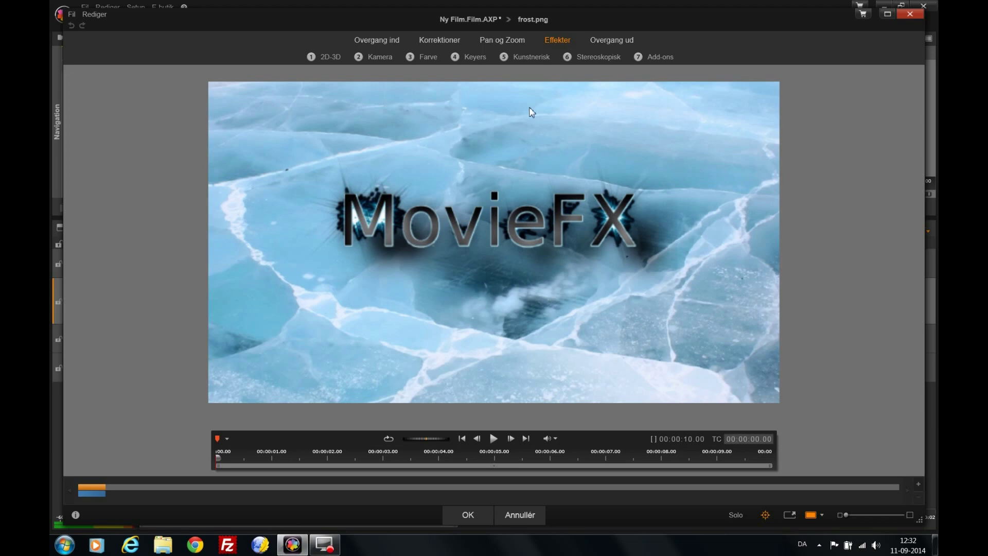
Add the 2D-3D effect 3D-redigering GPU to the logo and set its Z position to 1000
left_click(331, 56)
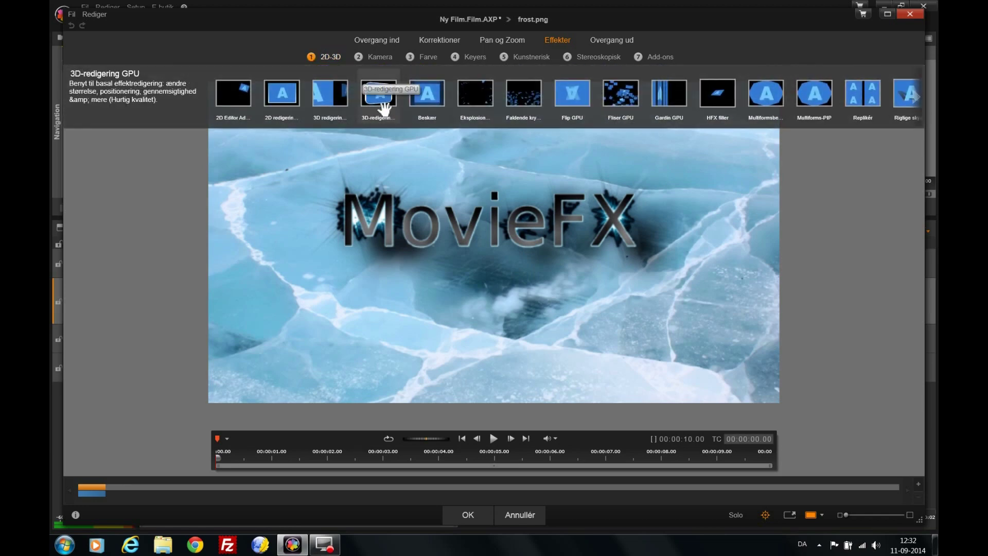
left_click(384, 105)
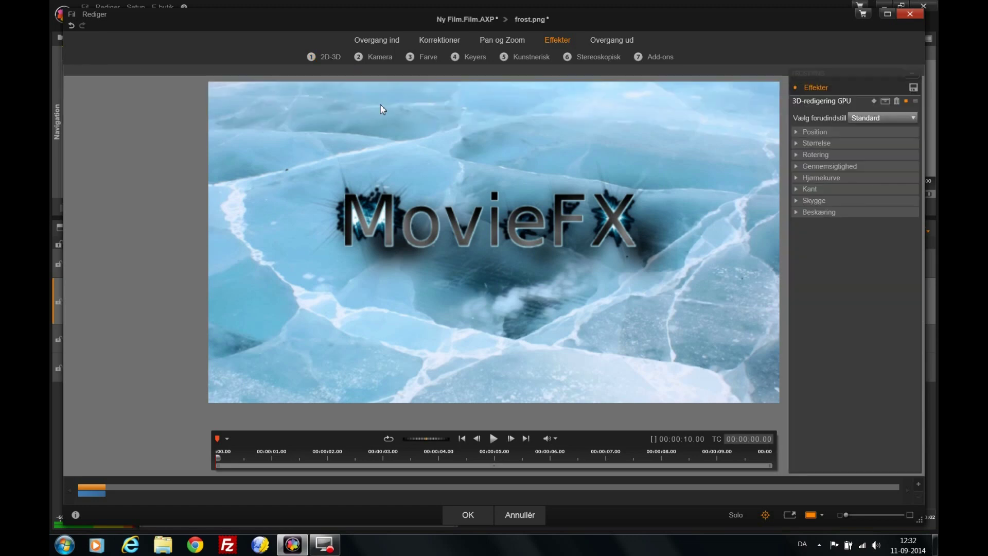
left_click(796, 132)
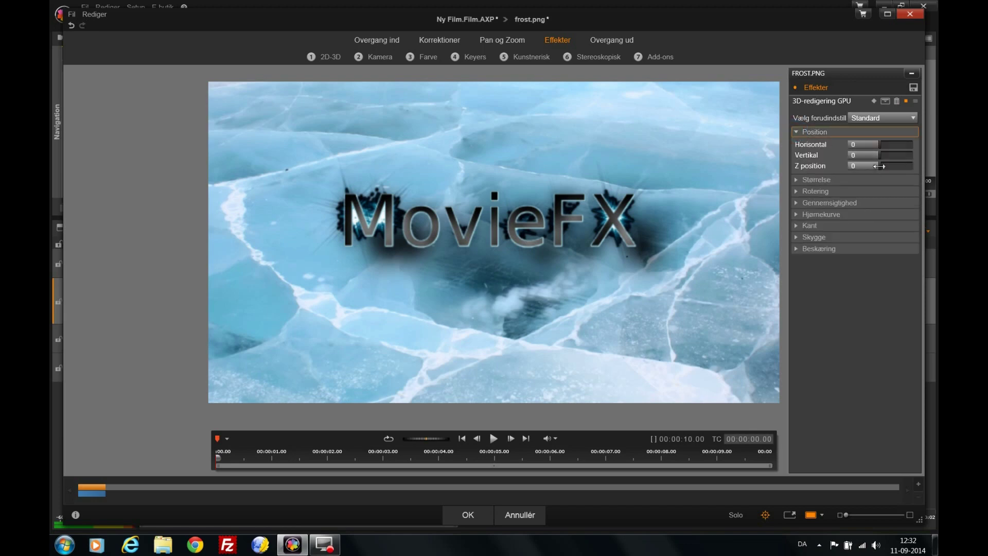
mouse_move(879, 166)
left_mouse_down()
mouse_move(891, 165)
mouse_move(881, 166)
left_mouse_up()
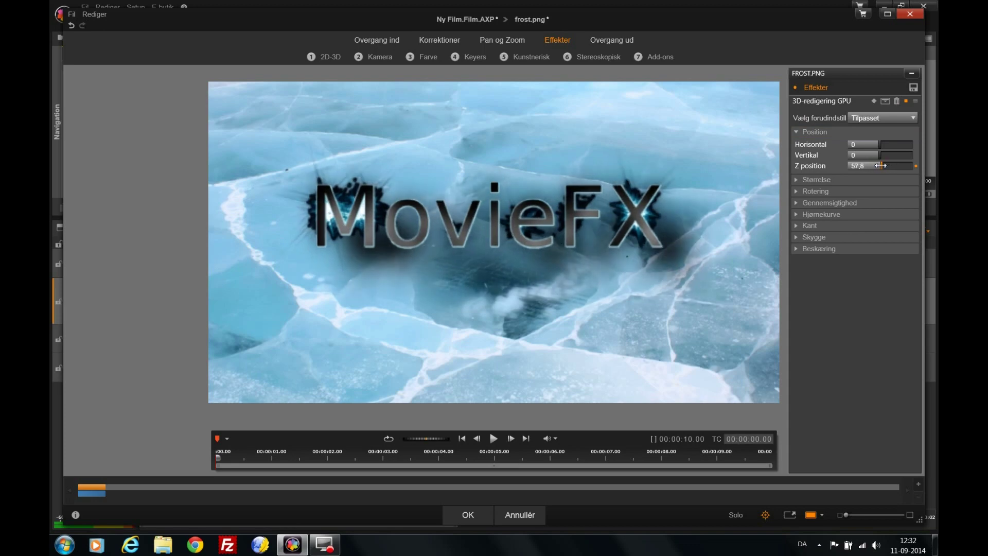
left_click_drag(881, 165, 936, 152)
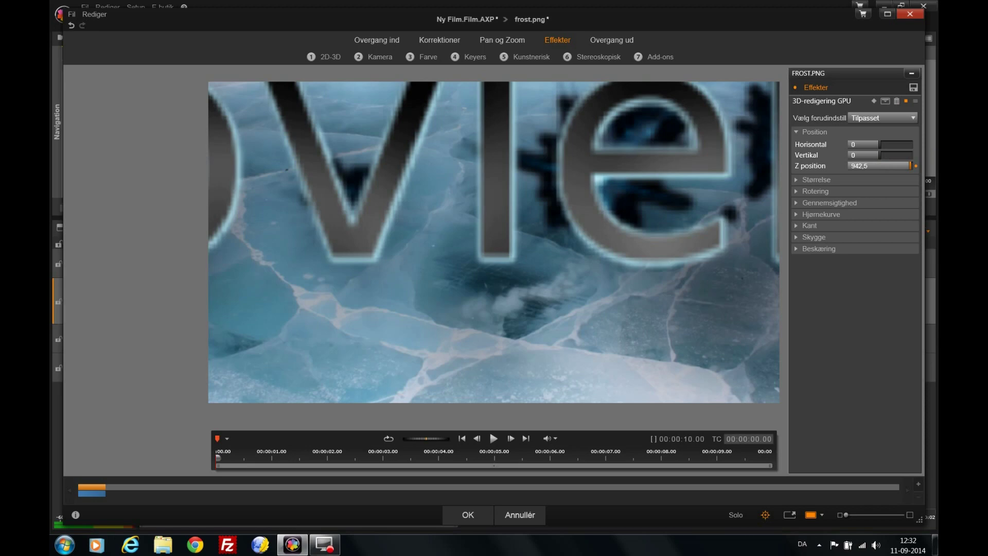
left_click(910, 165)
left_click_drag(909, 165, 921, 165)
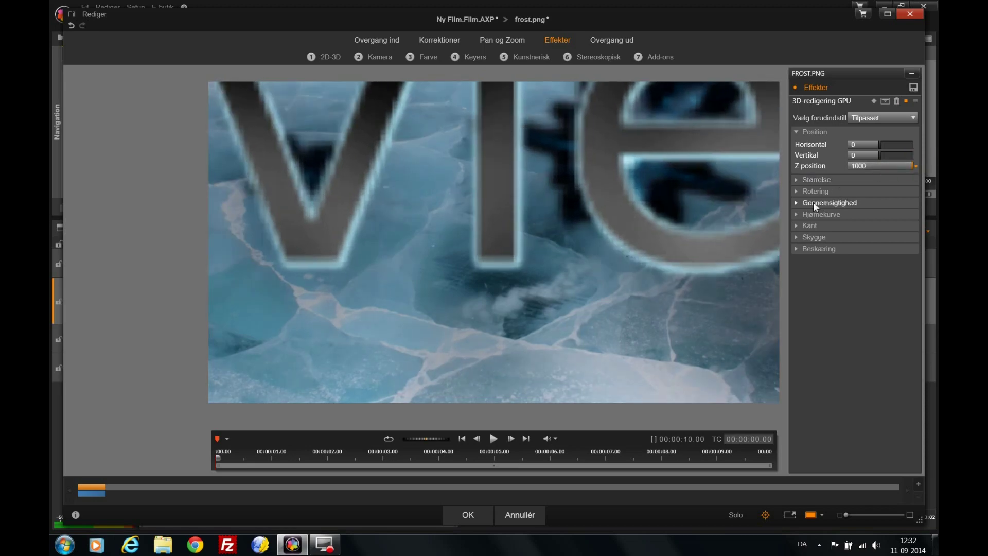
Set Gennemsigtighed to 100 to hide the logo, and set a starting keyframe
left_click(794, 203)
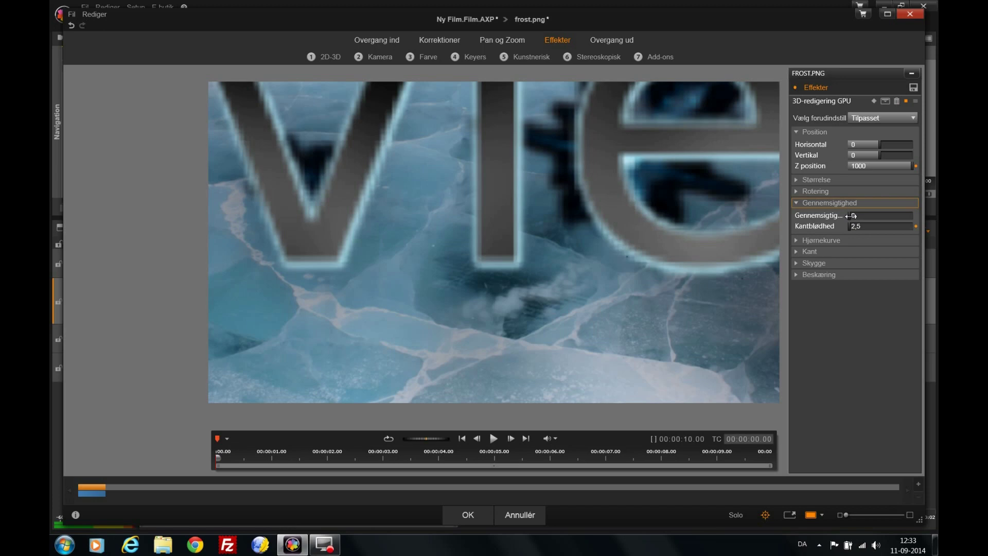
mouse_move(850, 215)
left_mouse_down()
mouse_move(931, 204)
mouse_move(935, 223)
left_mouse_up()
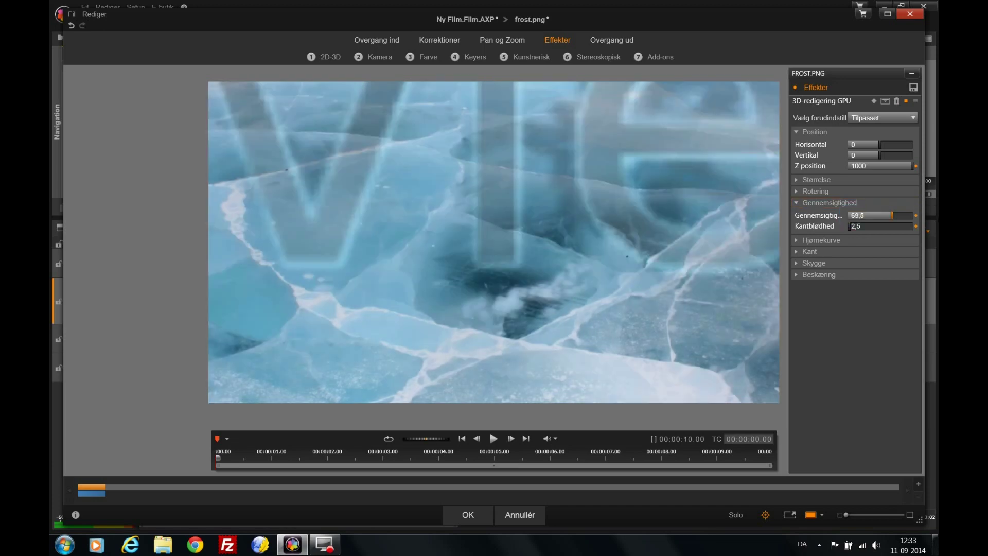
left_click_drag(893, 215, 933, 215)
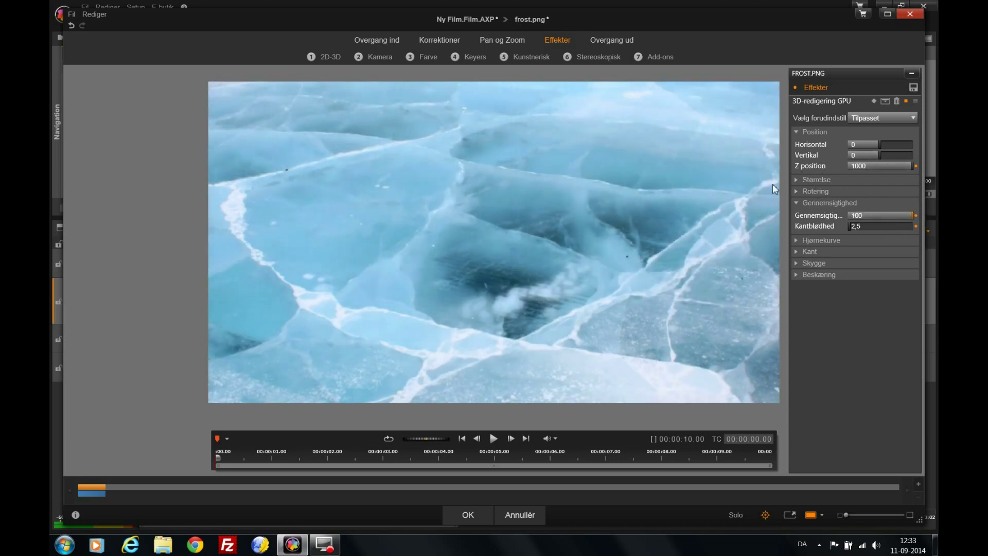
left_click(874, 101)
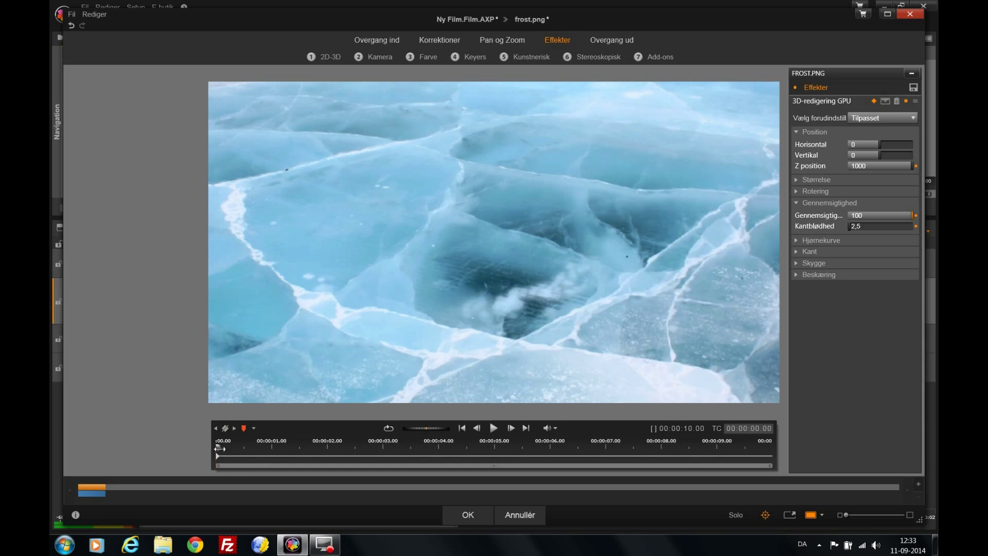
At the clip's end, lower the Z position and bring Gennemsigtighed down to 0
mouse_move(218, 448)
left_mouse_down()
mouse_move(708, 447)
mouse_move(770, 457)
left_mouse_up()
left_click_drag(912, 166, 854, 168)
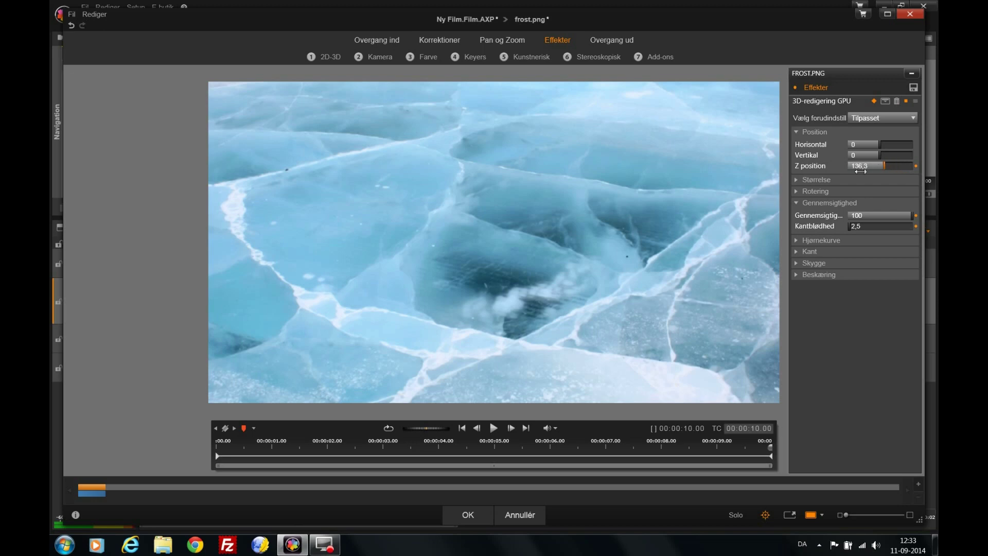
left_click_drag(855, 168, 850, 167)
left_click_drag(911, 215, 776, 221)
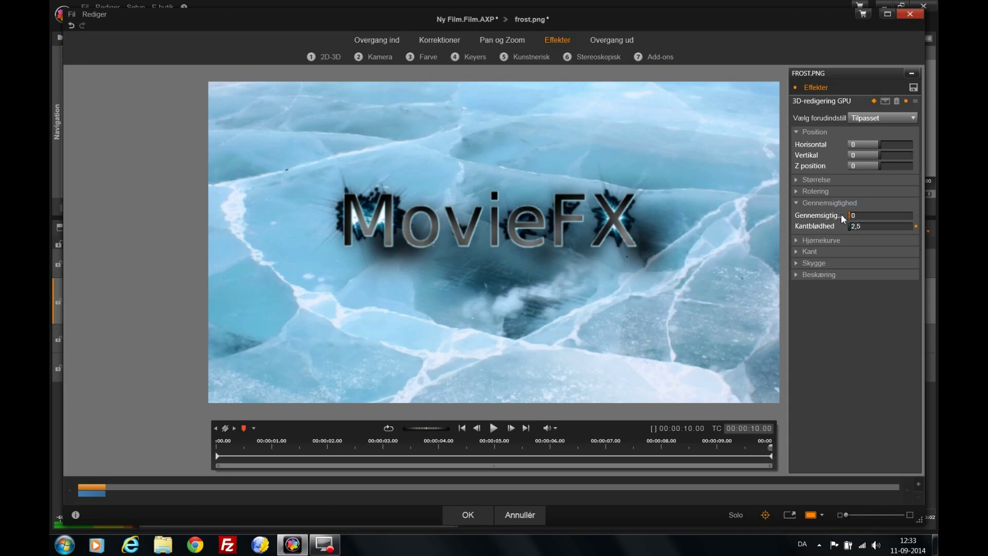
Fine-tune the end Z position to -94,4, undoing an accidental horizontal shift
left_click(881, 164)
left_click_drag(881, 165, 876, 165)
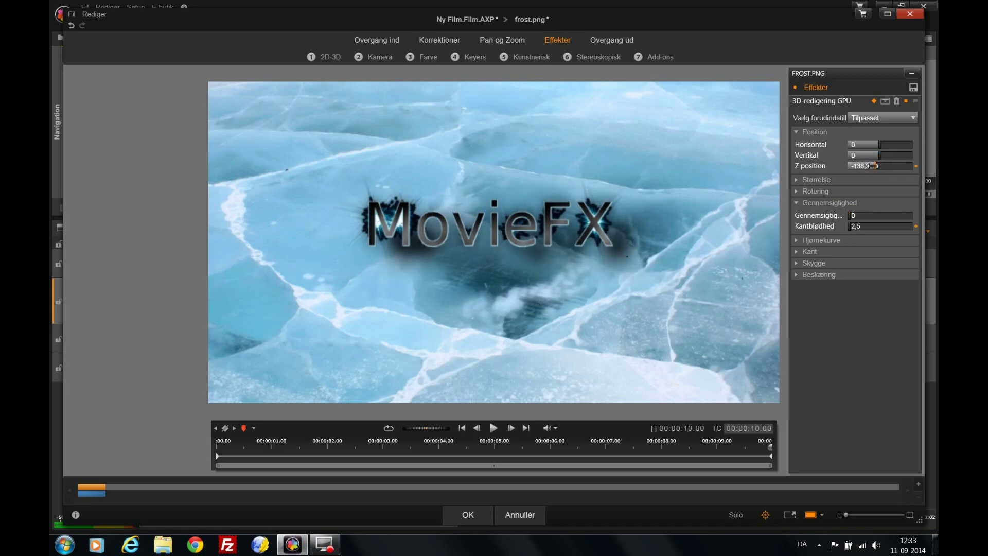
left_click_drag(875, 166, 877, 165)
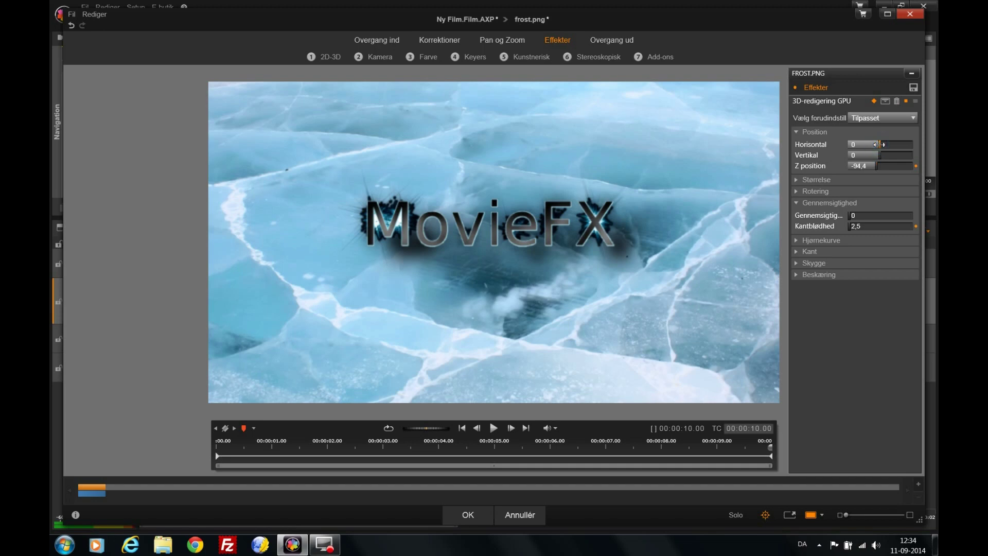
left_click_drag(880, 144, 881, 145)
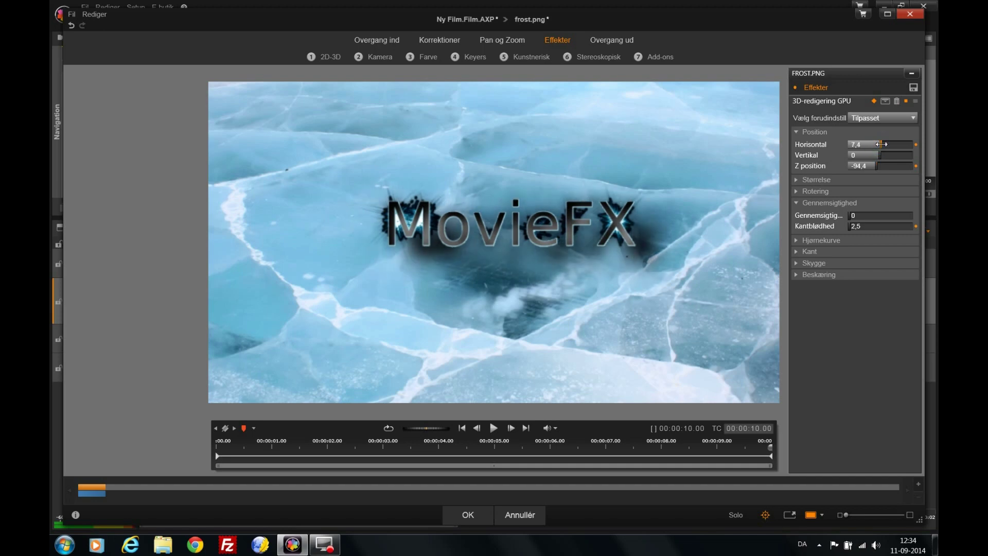
key("ctrl+z")
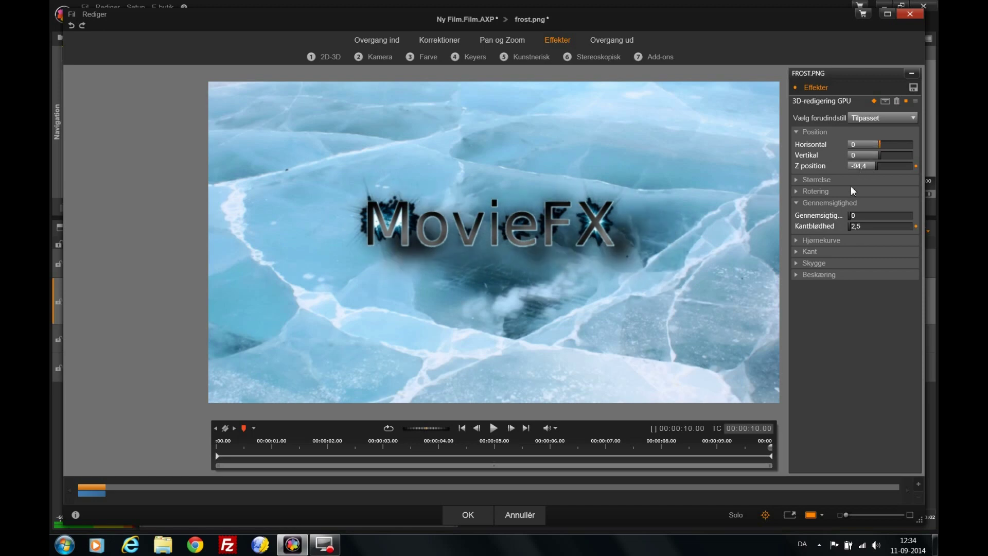
Tilt the logo to 41,6 on the X rotation axis at the end keyframe, then scrub back to check
left_click(796, 191)
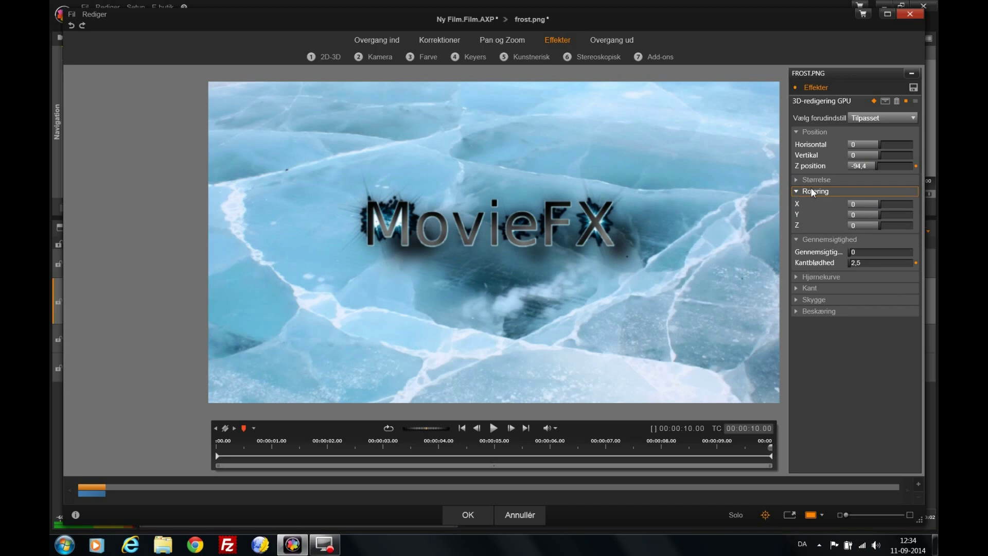
left_click_drag(881, 206, 882, 204)
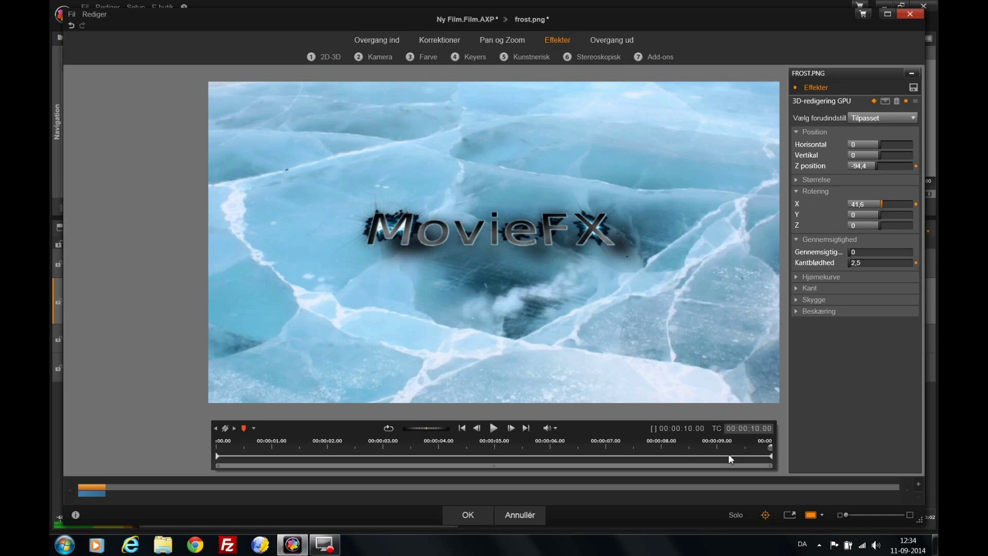
mouse_move(773, 445)
left_mouse_down()
mouse_move(218, 503)
mouse_move(365, 497)
mouse_move(612, 451)
mouse_move(782, 436)
left_mouse_up()
Apply the effects and play the logo animation preview full screen
left_click(456, 520)
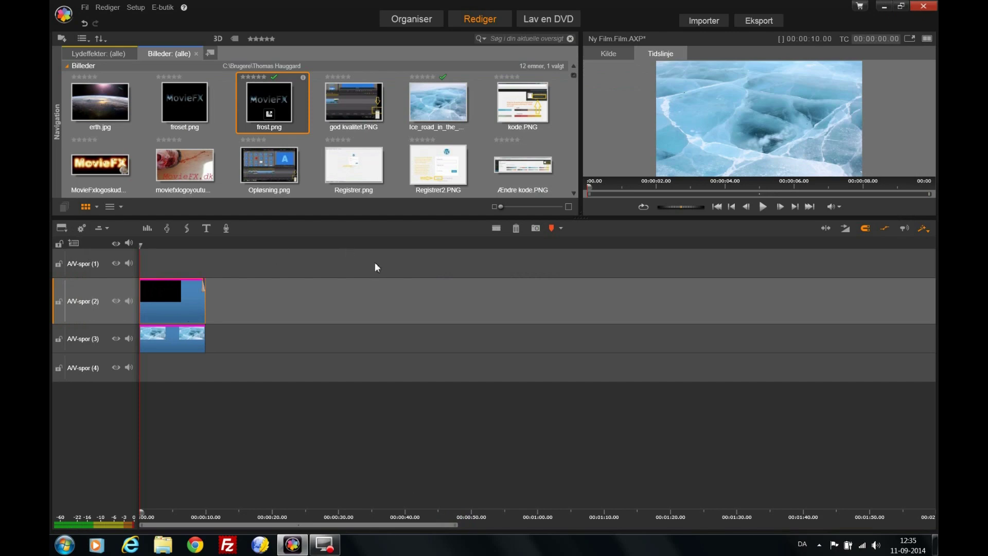
left_click(763, 207)
double_click(738, 123)
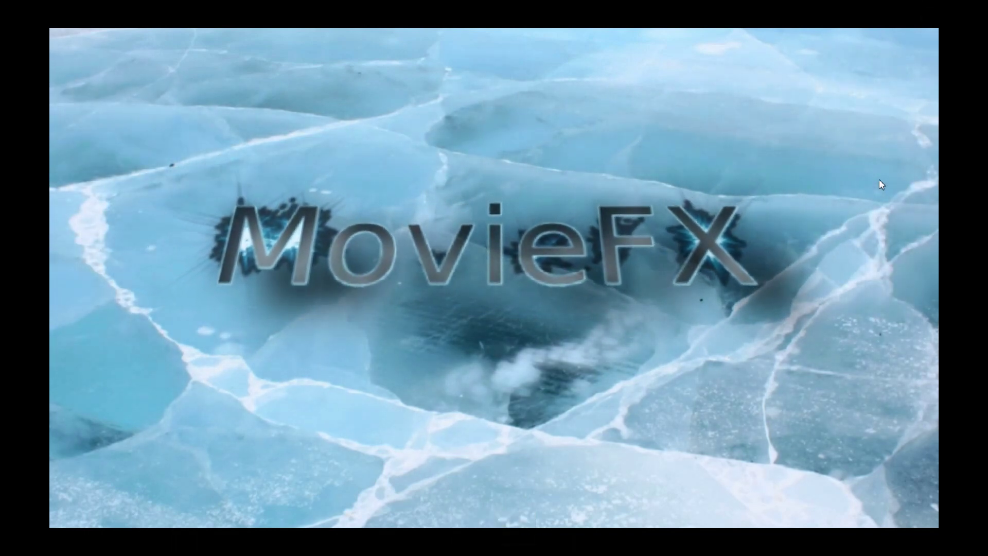
Close the full-screen player and return the playhead to the project start
mouse_move(779, 222)
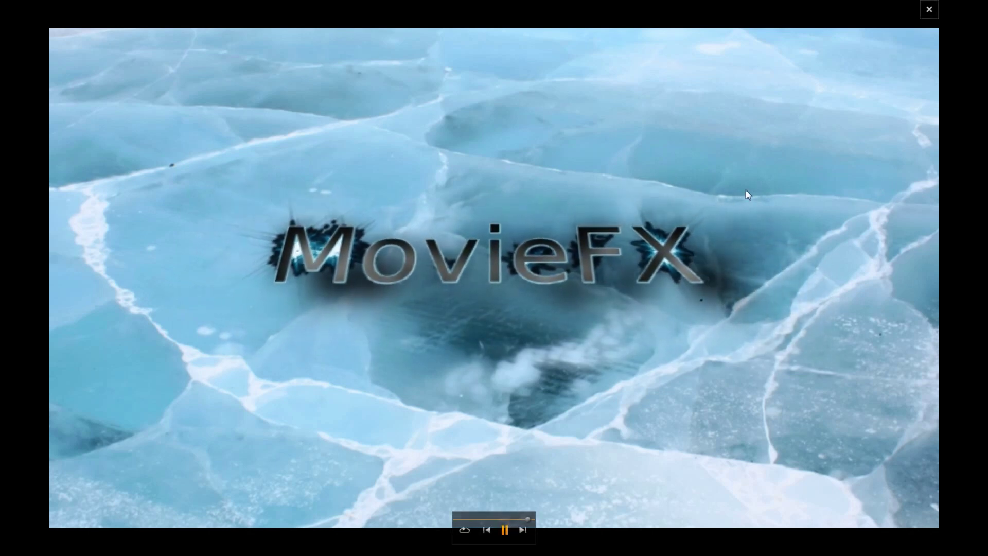
left_click(731, 176)
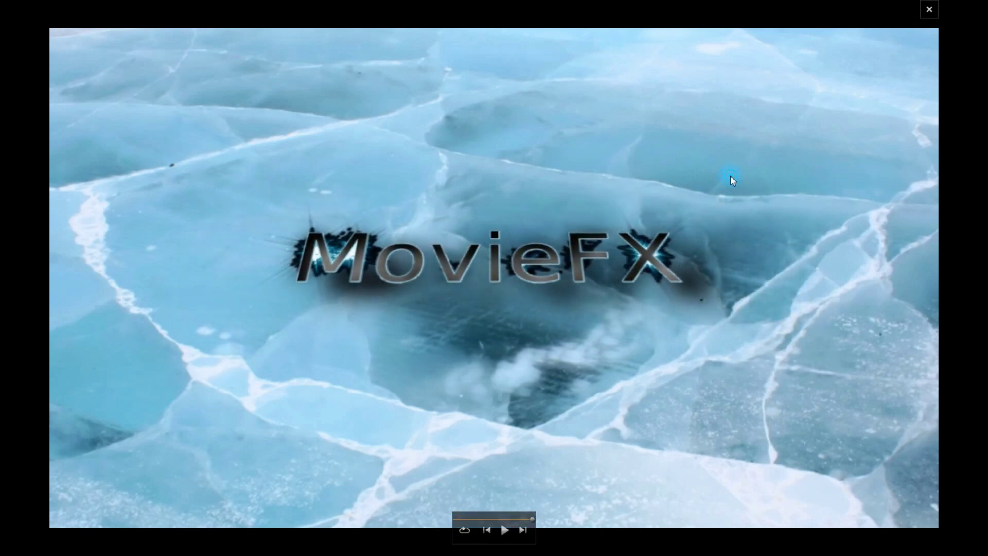
left_click(730, 174)
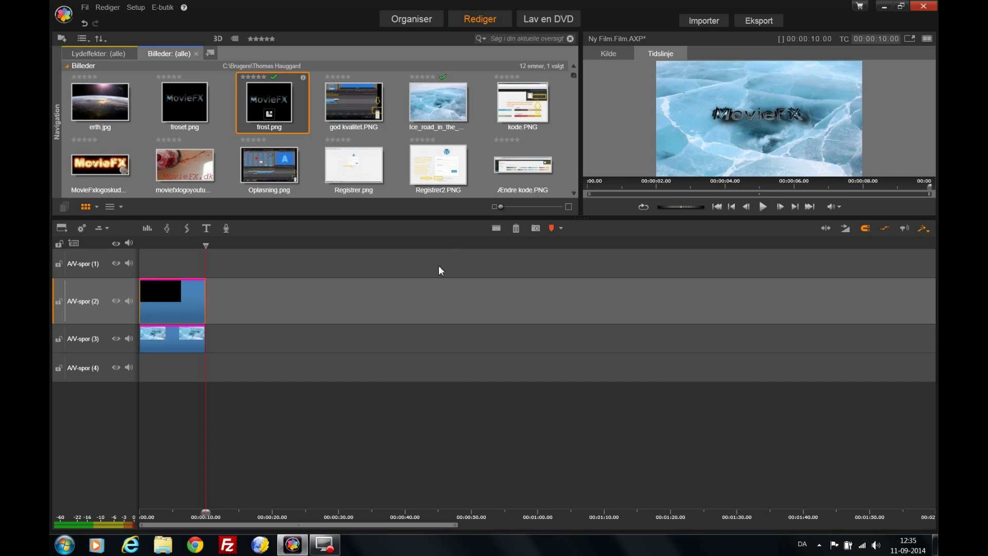
left_click_drag(206, 244, 117, 249)
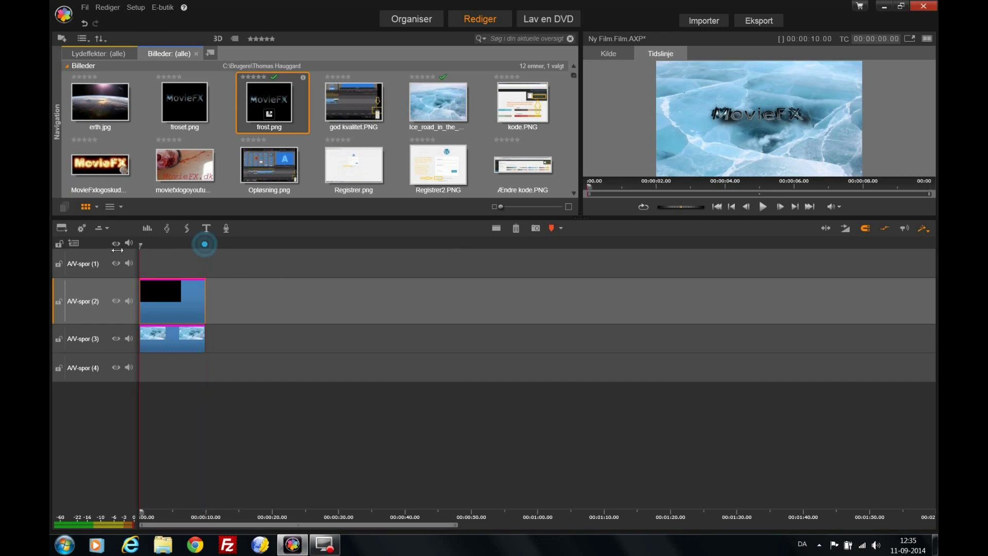